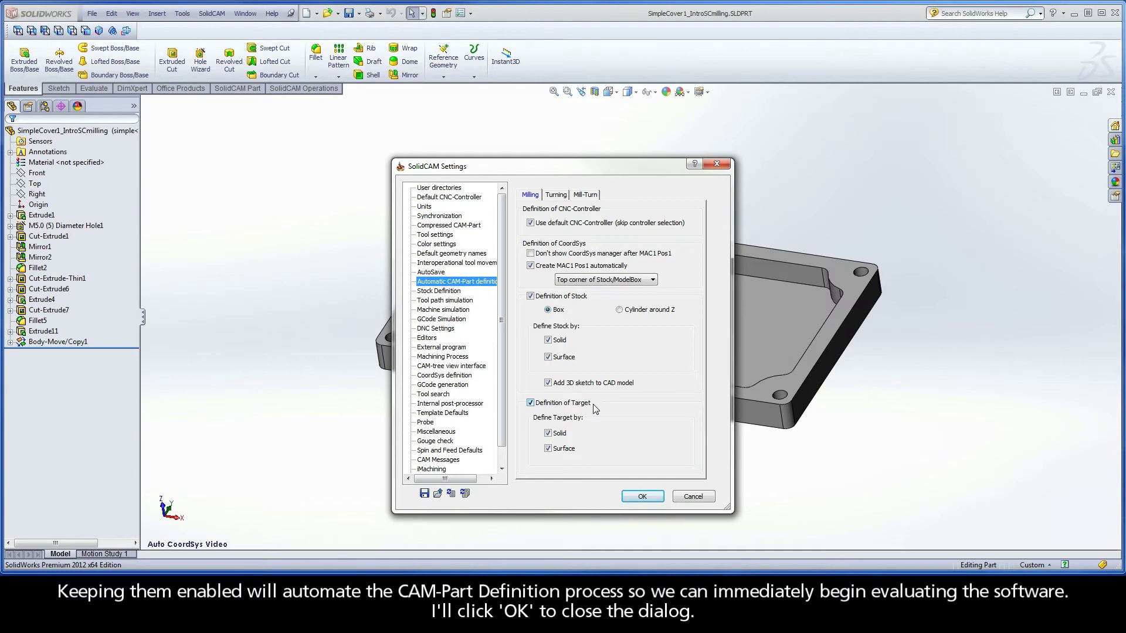
- Accept the automatic CAM-Part definition settings and create a new metric milling CAM-Part in the model file directory
left_click(632, 497)
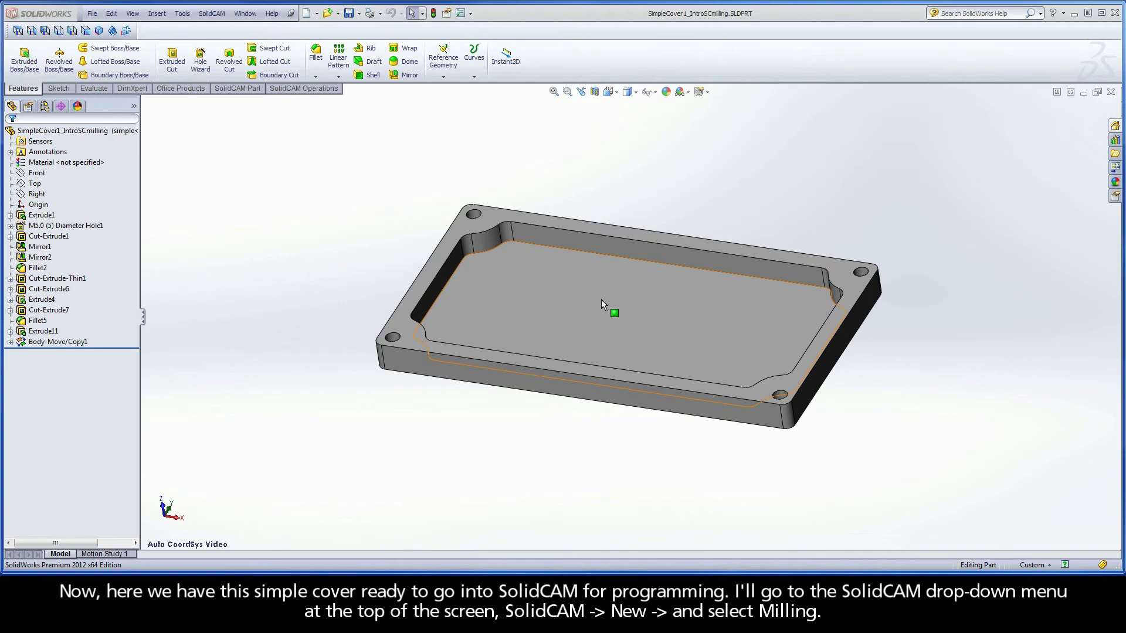
left_click(214, 15)
mouse_move(243, 30)
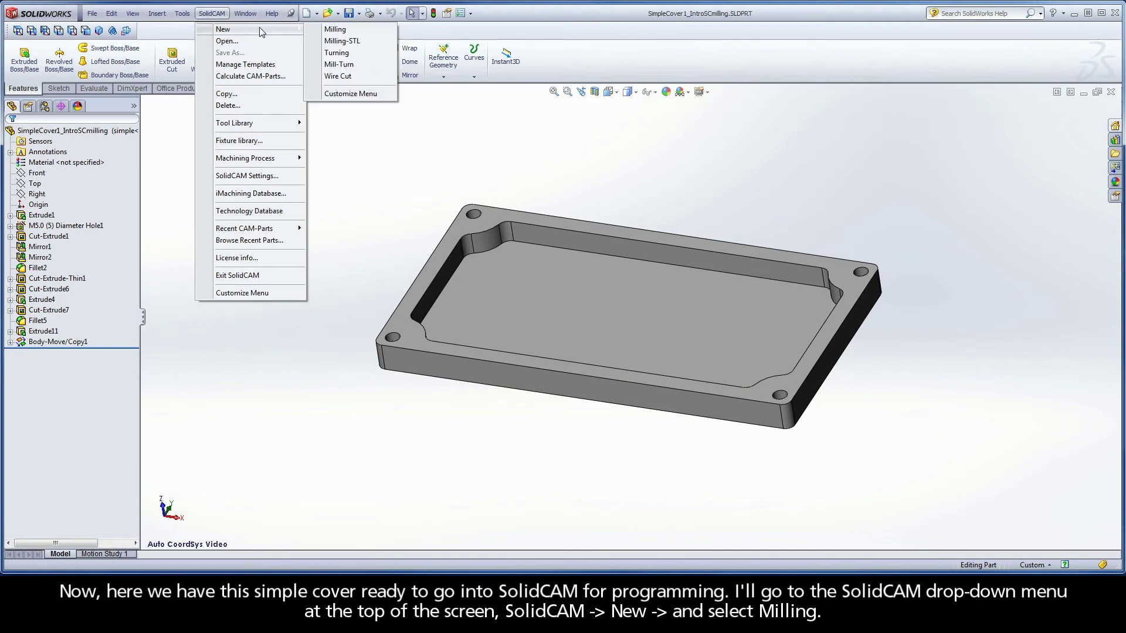
left_click(337, 32)
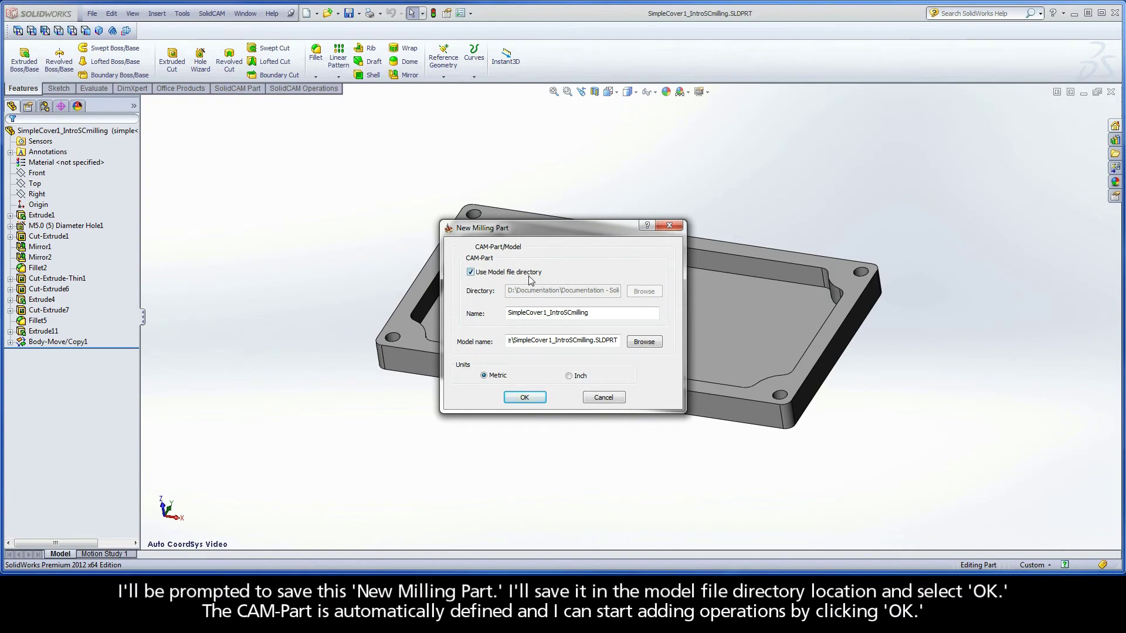
left_click(526, 397)
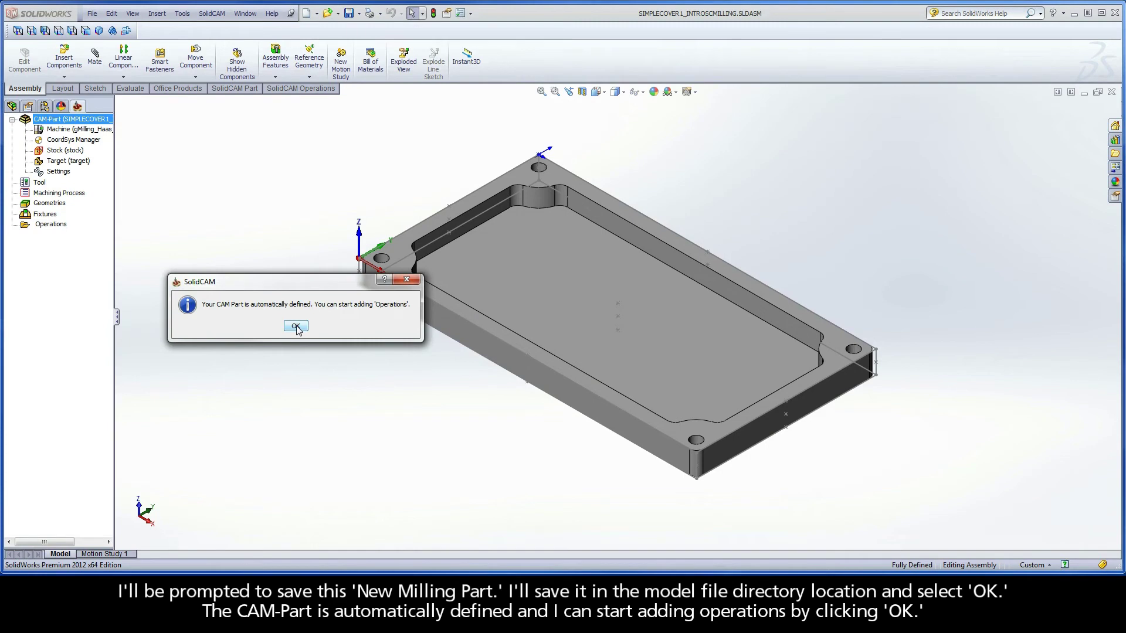
left_click(296, 327)
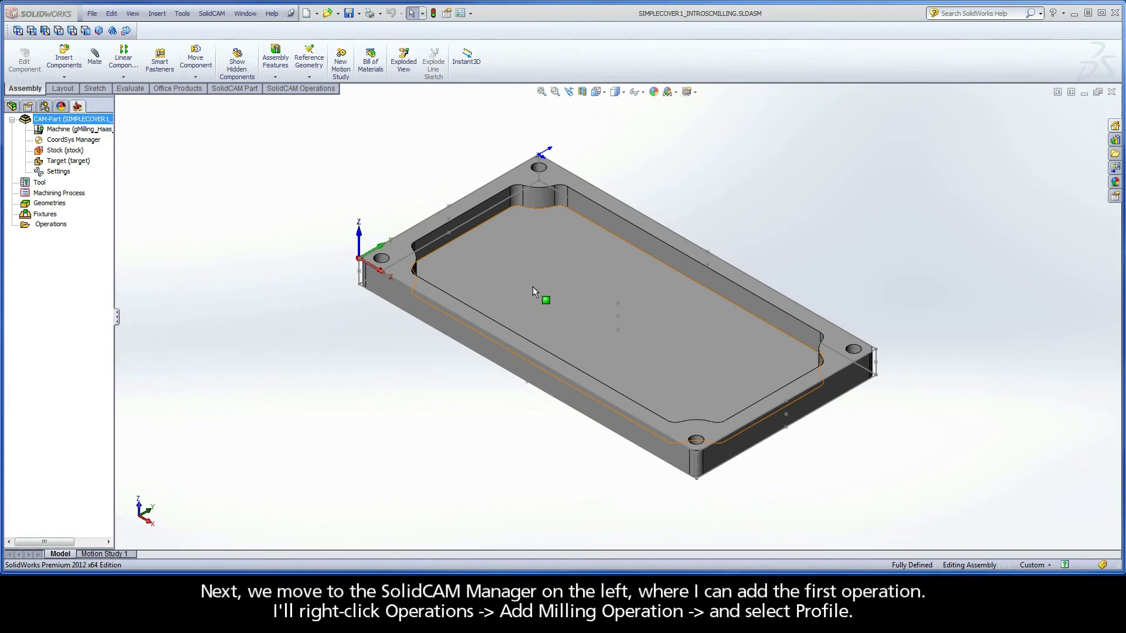
- Add a Profile milling operation to the CAM-Part's operations
left_click(56, 226)
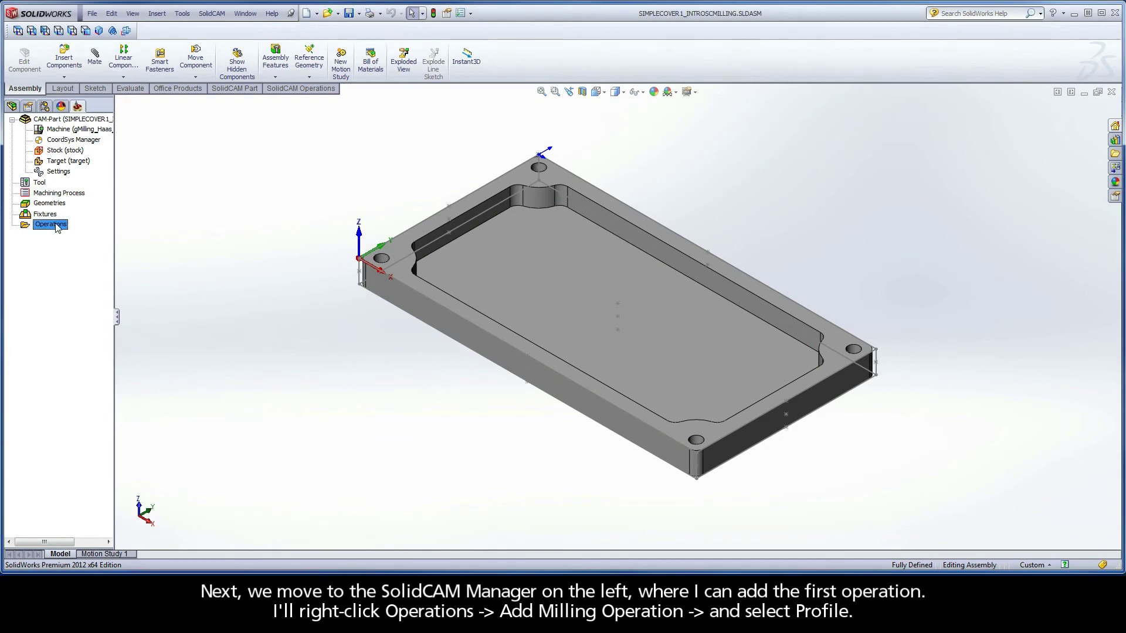
right_click(57, 227)
mouse_move(228, 247)
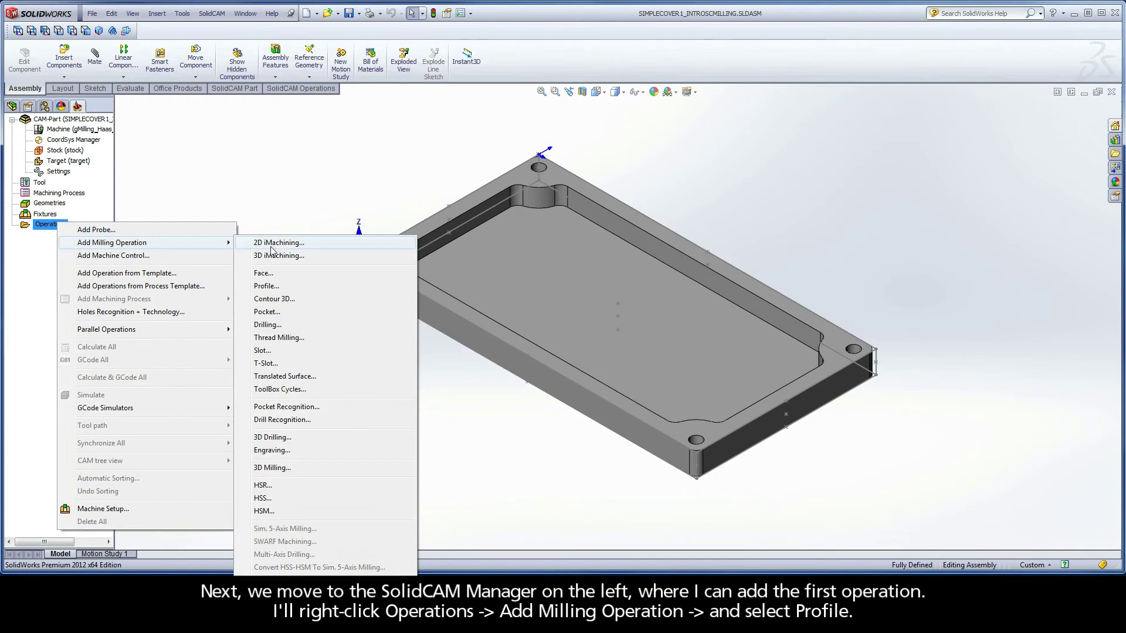
left_click(270, 285)
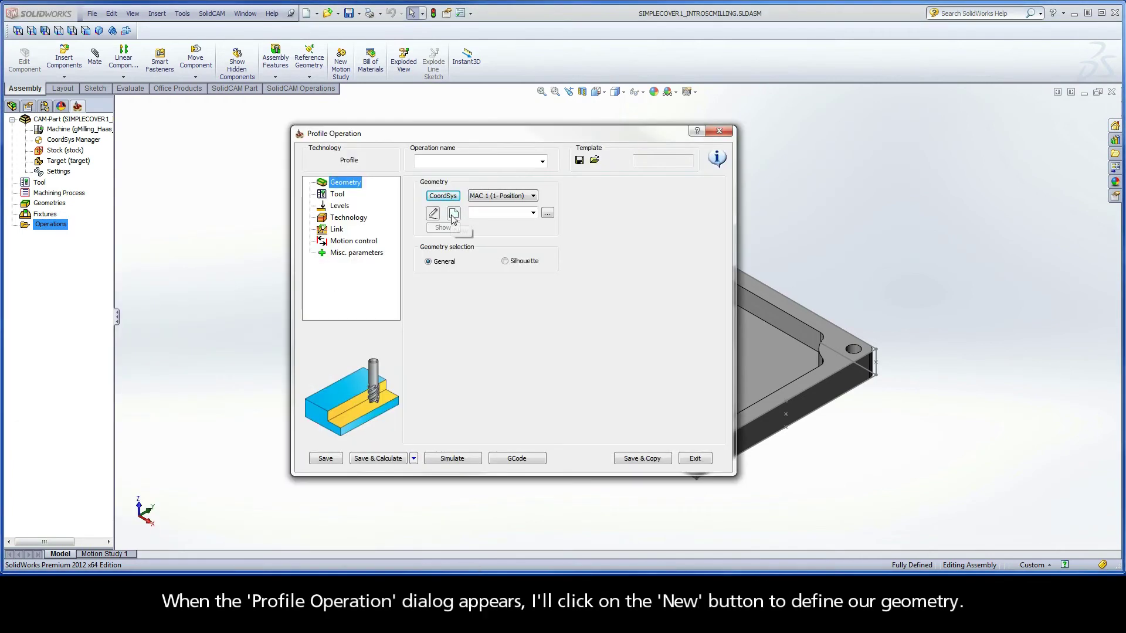
- Define a new profile geometry from the cover's outer top edge, chained around the perimeter with Auto-constant Z
left_click(453, 214)
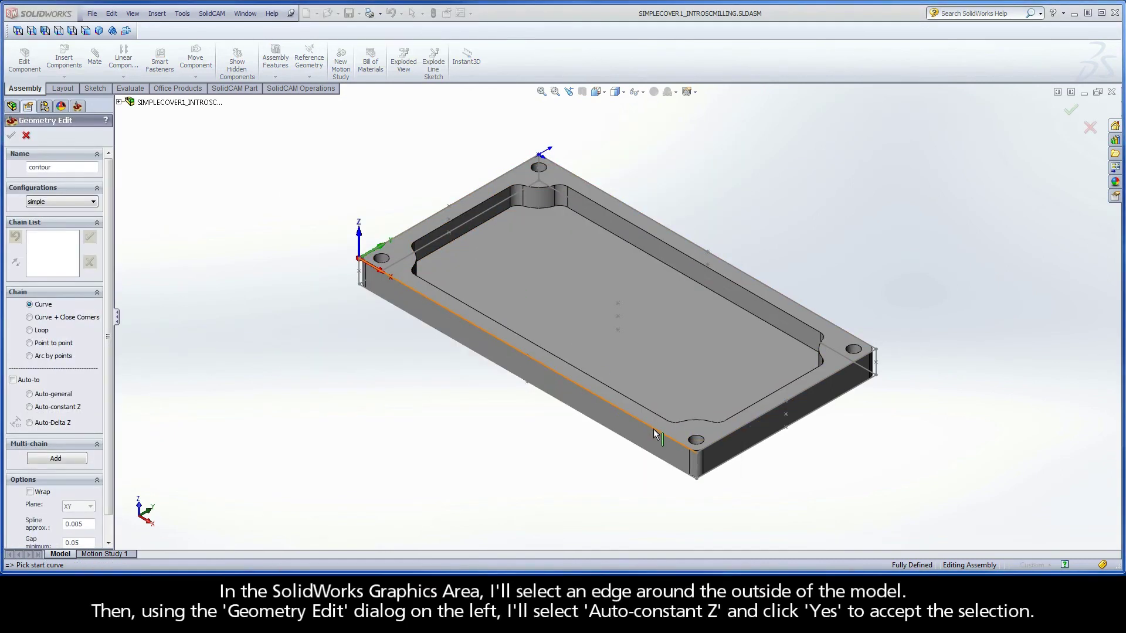
right_click(653, 428)
left_click(680, 435)
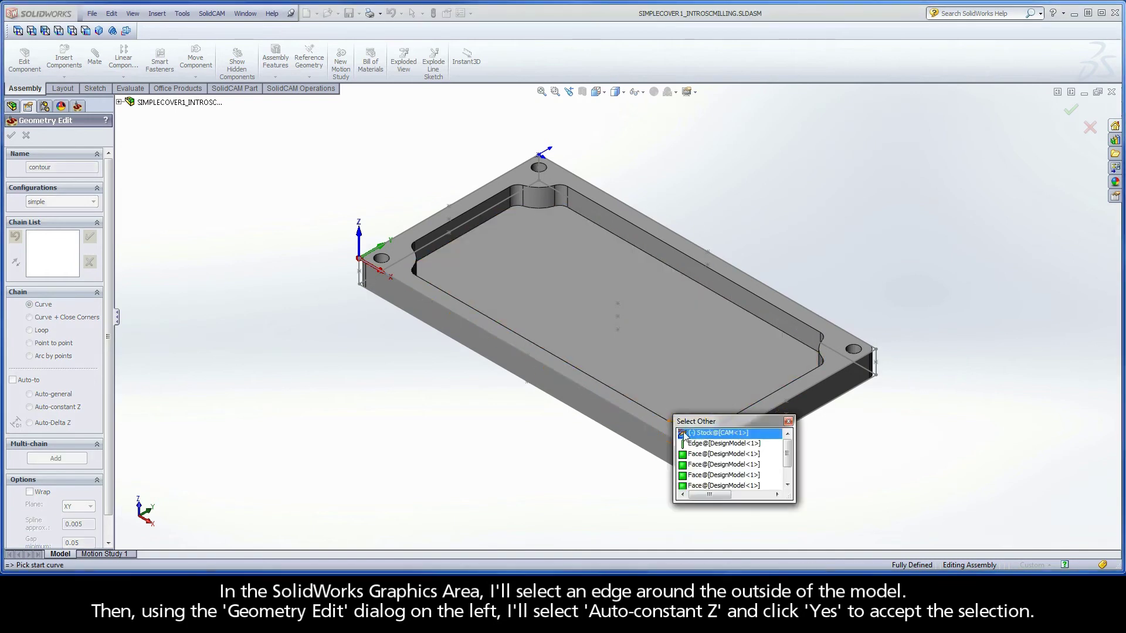
left_click(682, 443)
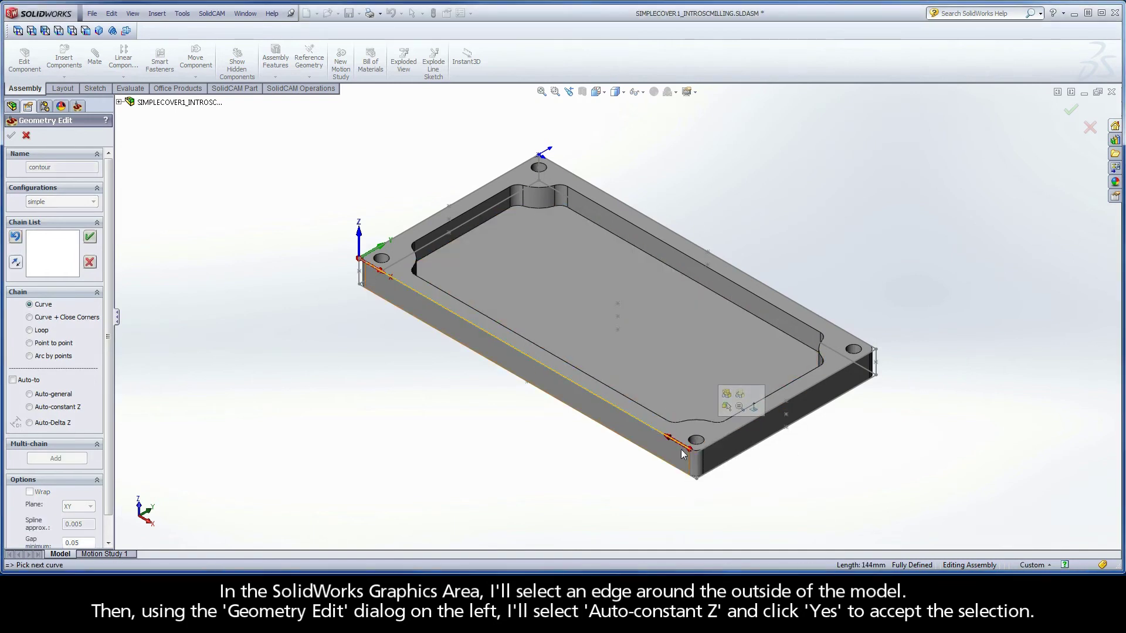
left_click(53, 408)
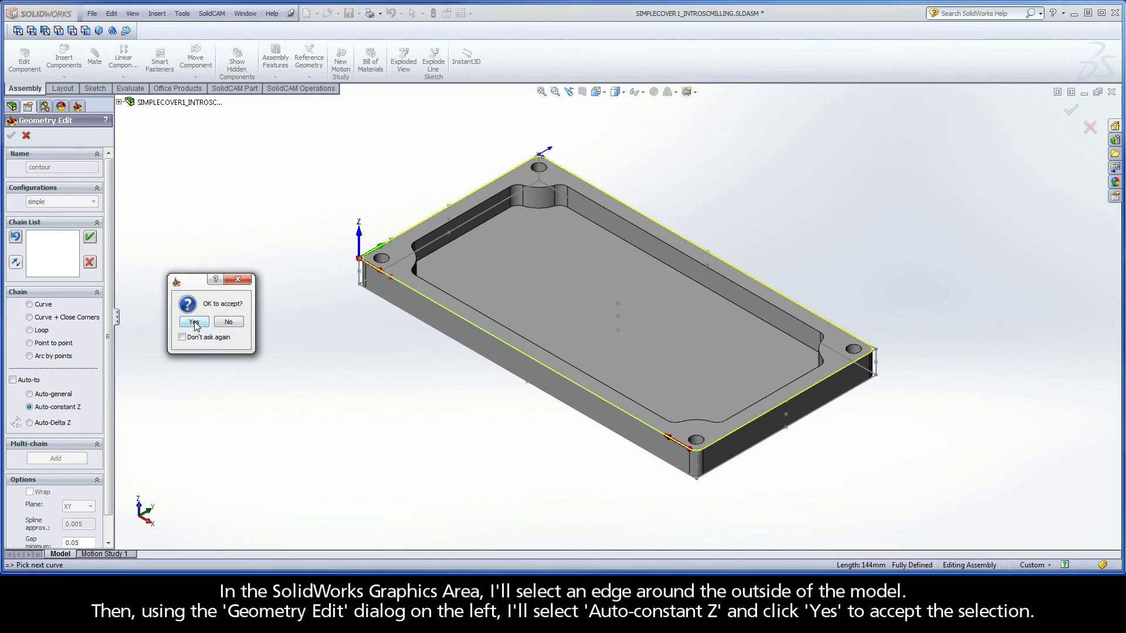
left_click(195, 324)
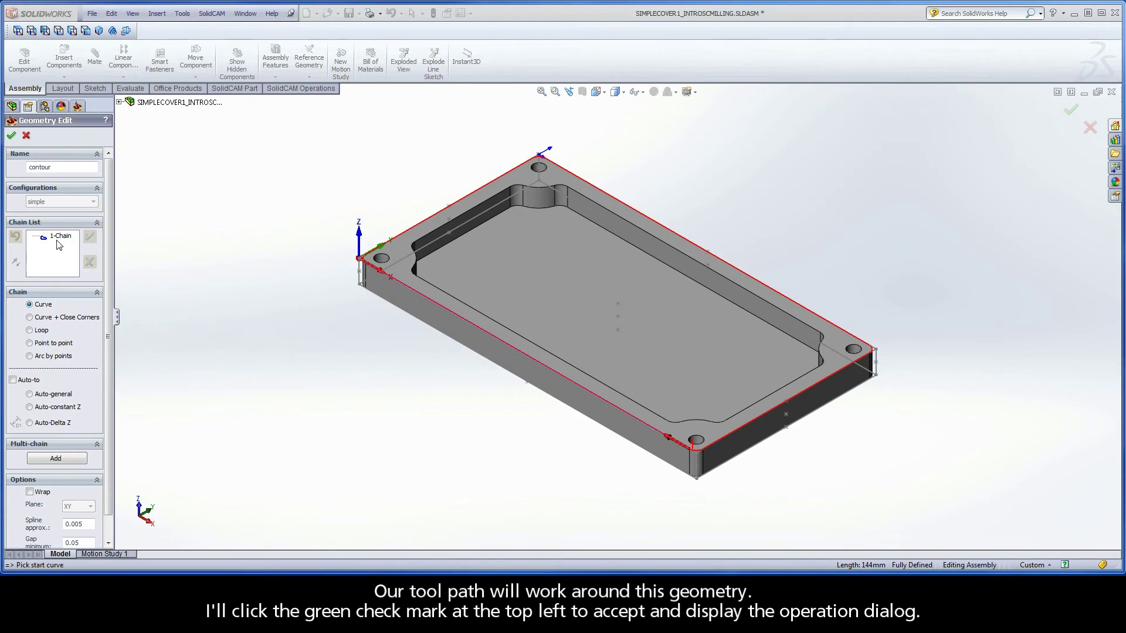
left_click(11, 137)
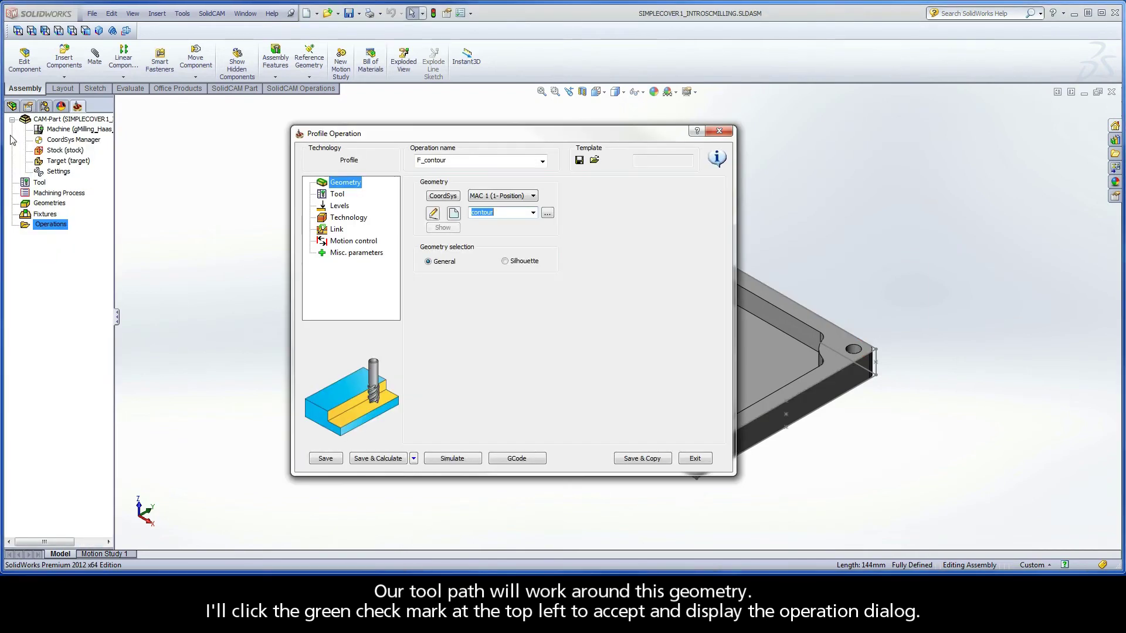
- Add an end mill with the default 6 mm diameter and assign it to the profile operation
left_click(339, 194)
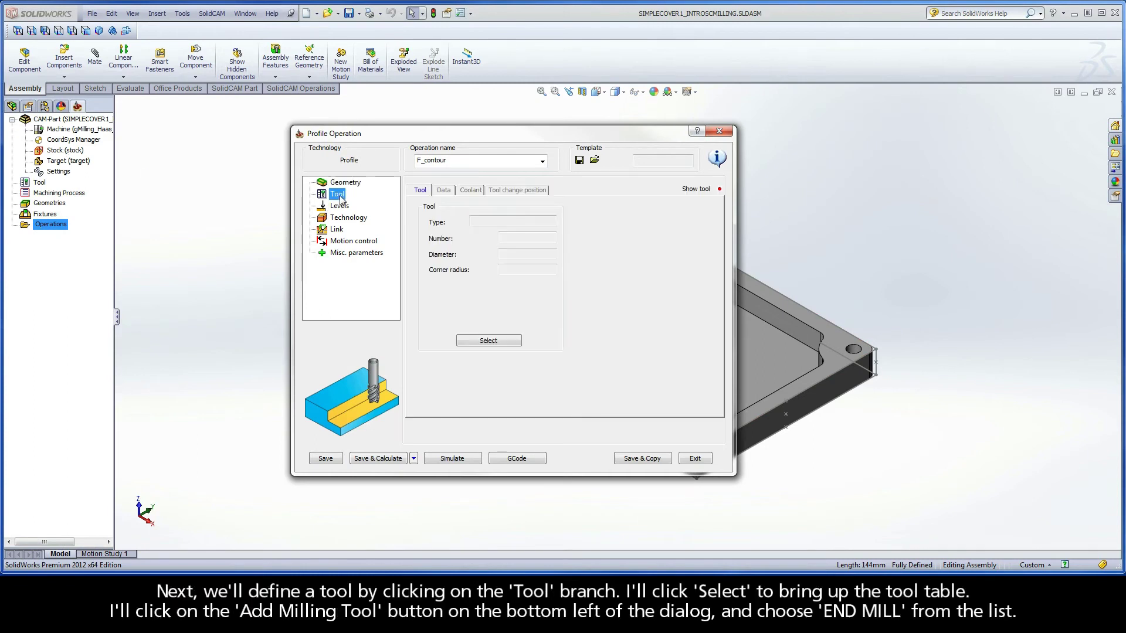
left_click(484, 341)
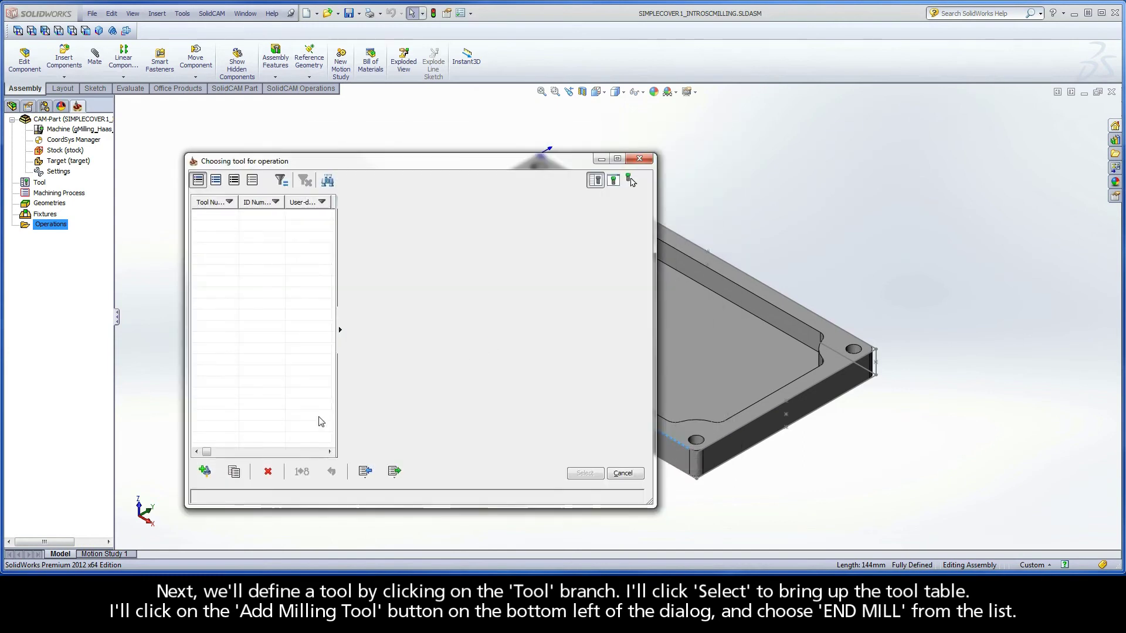
left_click(204, 472)
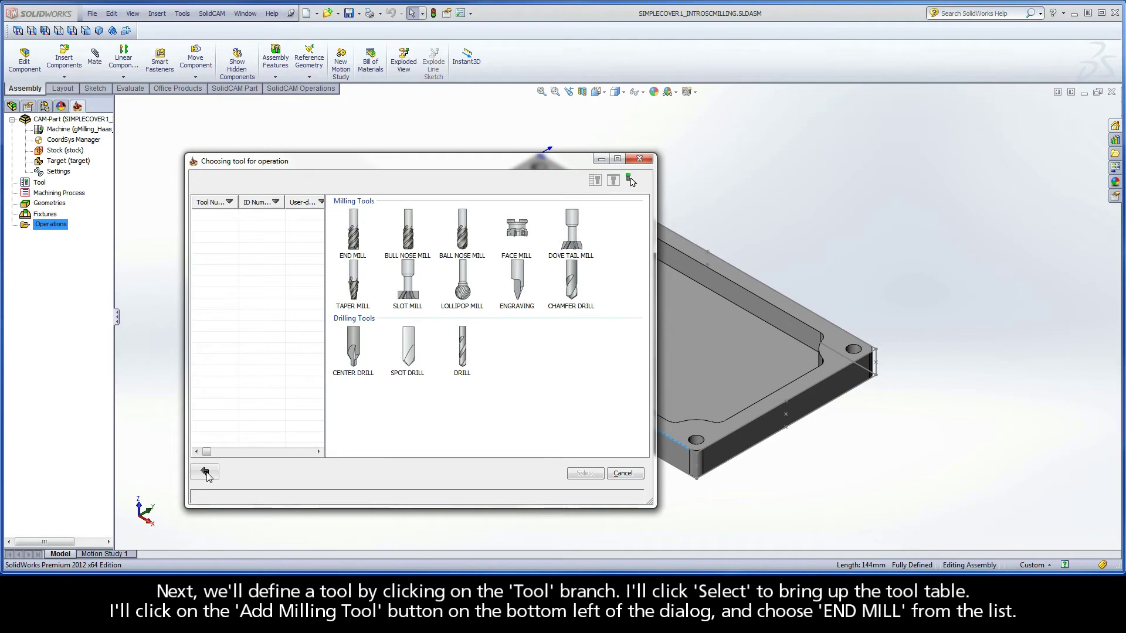
left_click(353, 233)
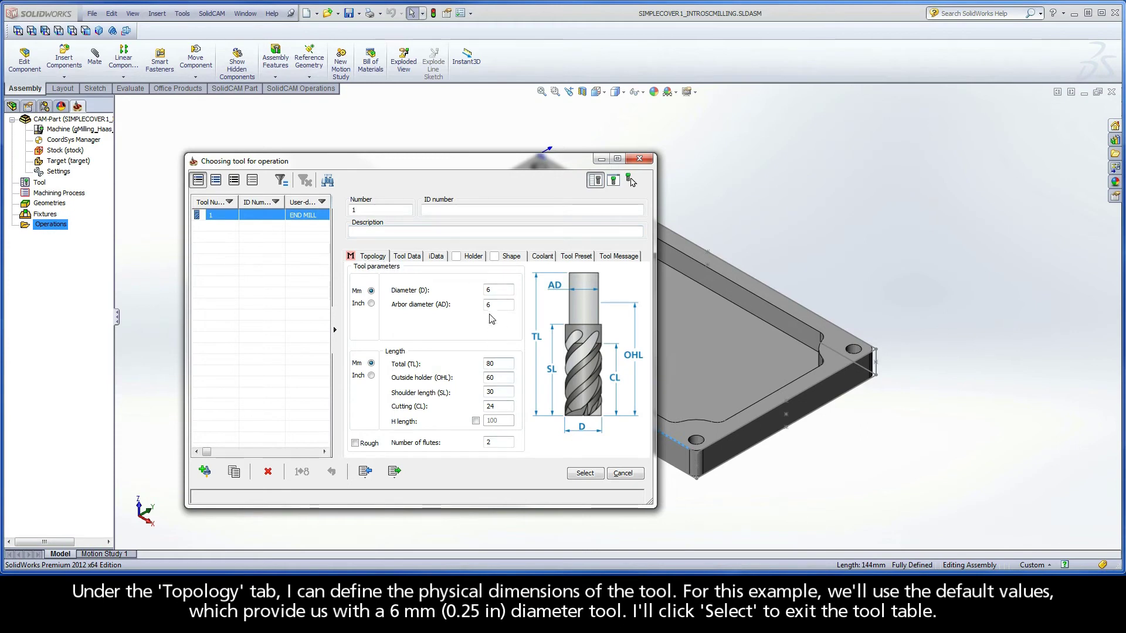
left_click(491, 289)
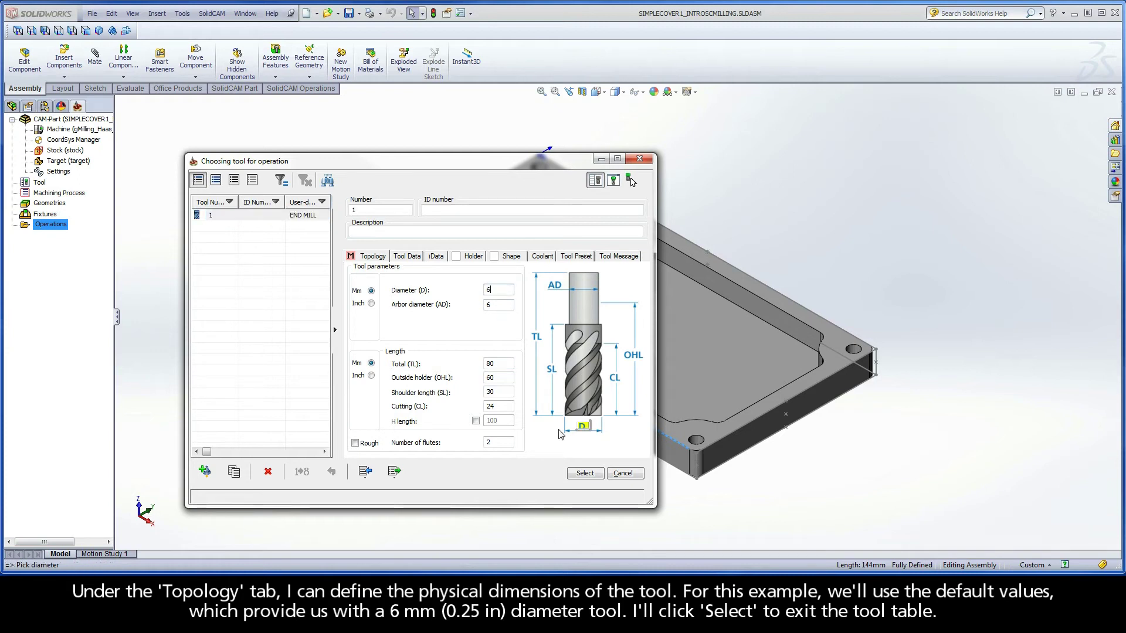
left_click(577, 474)
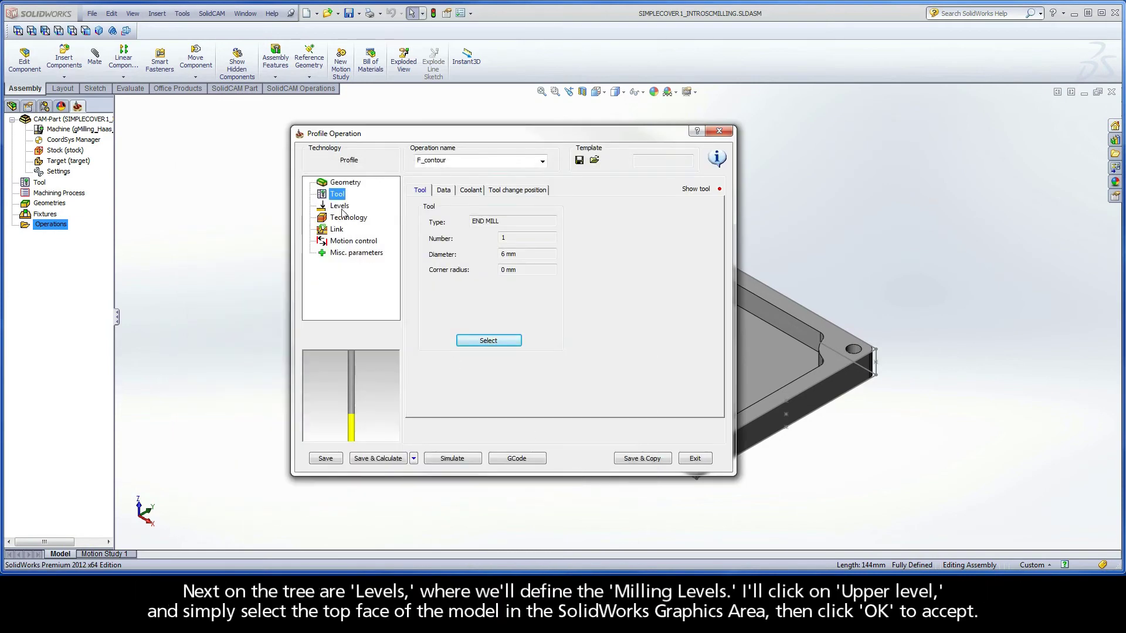
- Define the operation's upper milling level from the top face of the cover
left_click(340, 206)
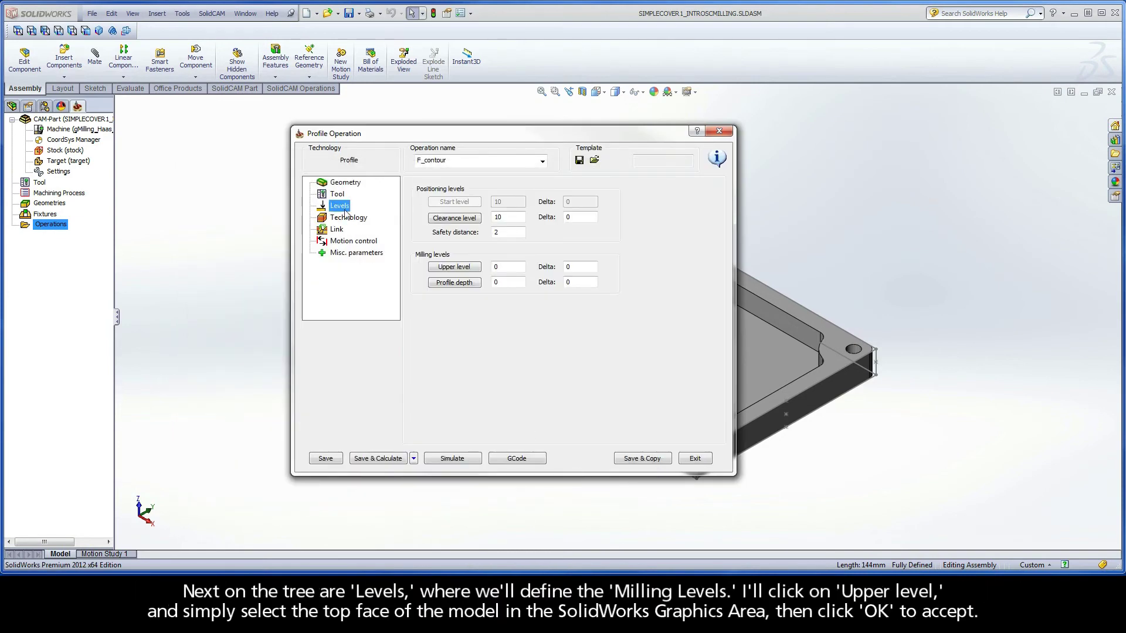
left_click(449, 266)
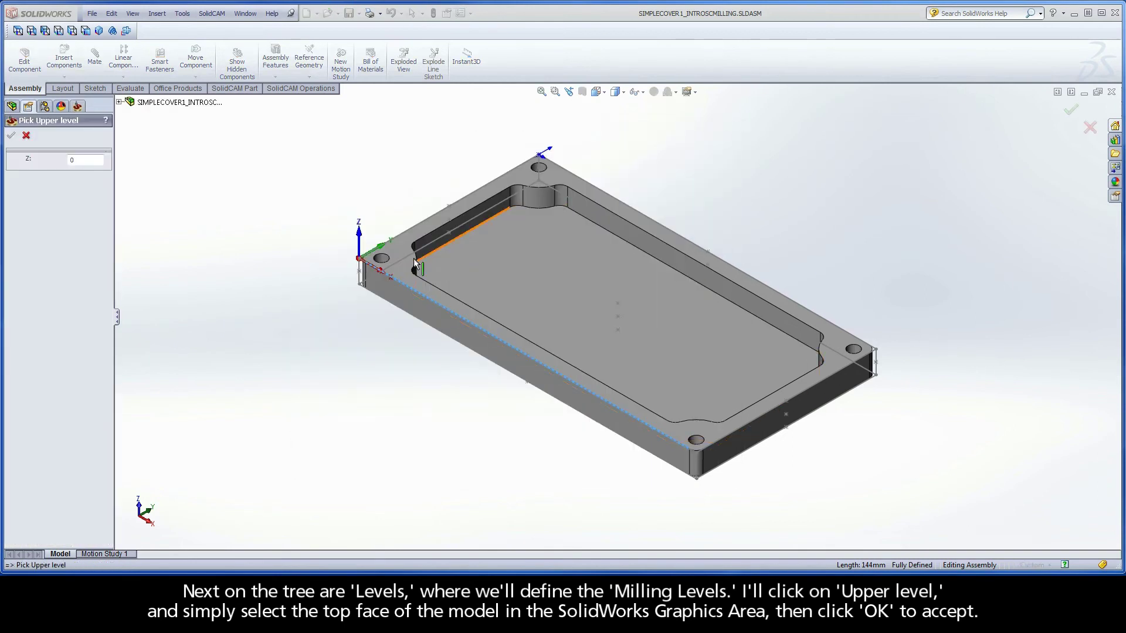
left_click(401, 251)
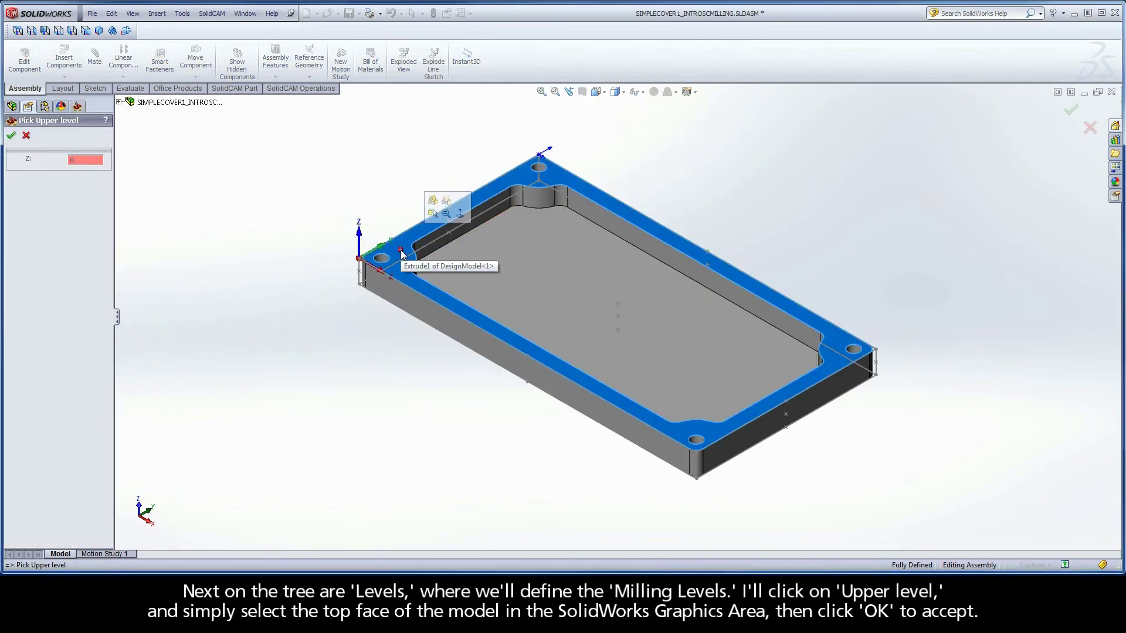
left_click(11, 136)
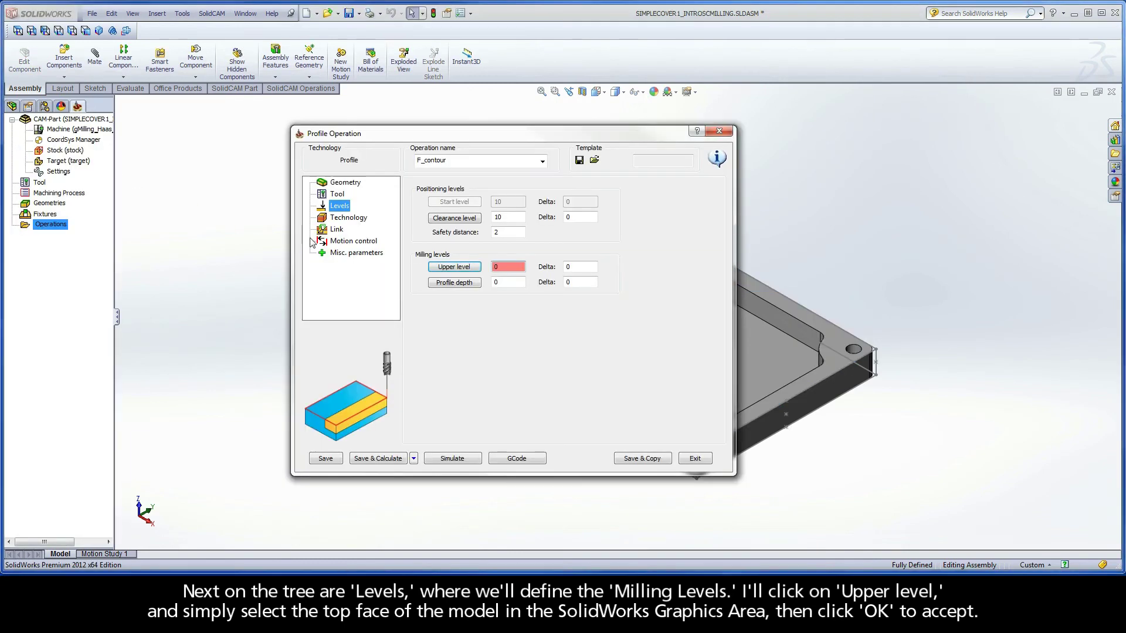
- Define the profile depth by picking the bottom edge of the cover
left_click(455, 283)
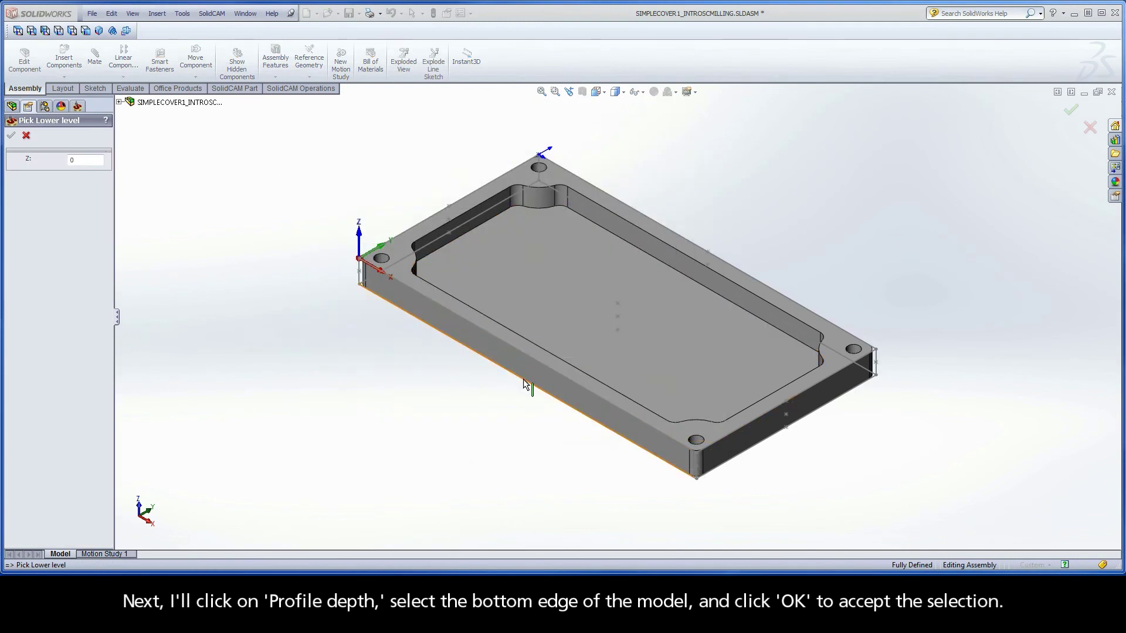
left_click(527, 384)
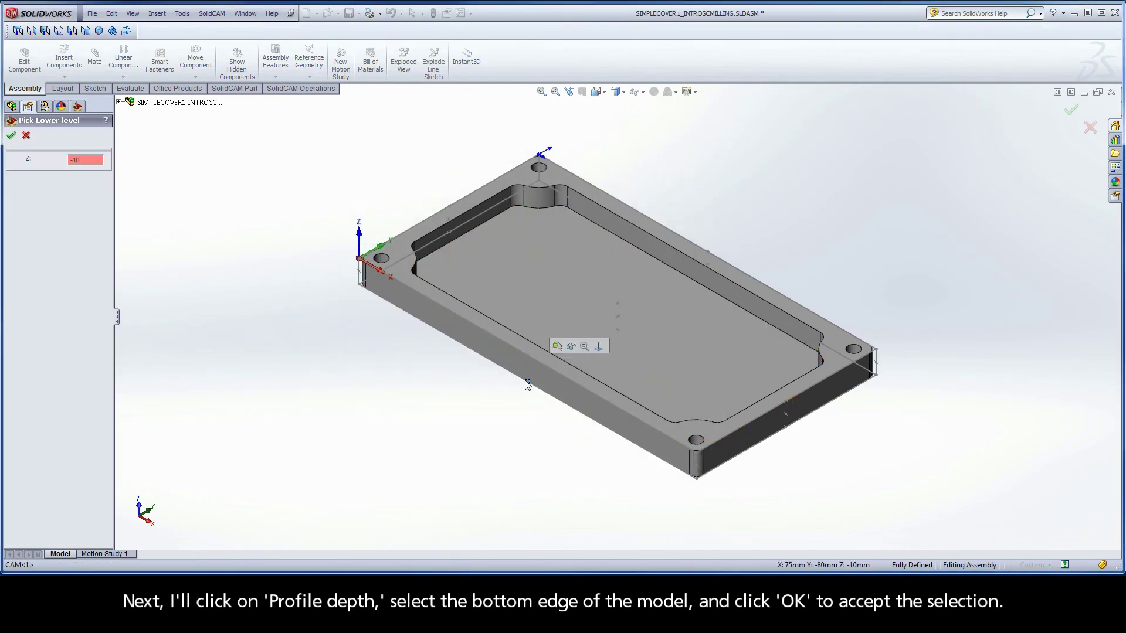
left_click(11, 136)
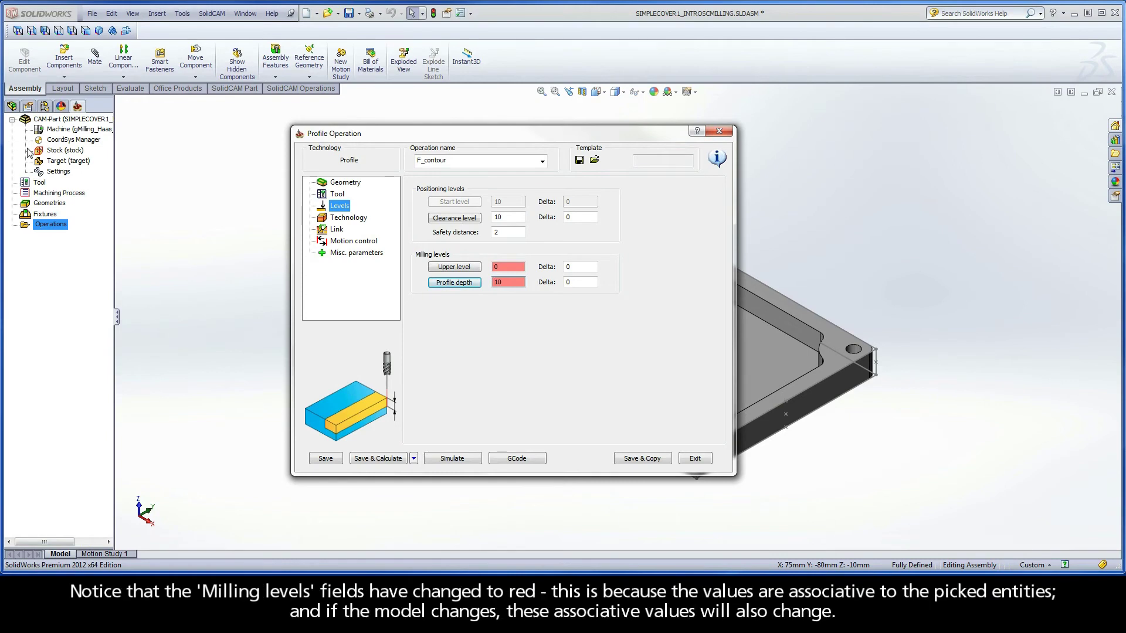
left_click(511, 284)
- Keep the tool side at Left and the depth type at Constant in the operation's technology settings
left_click(349, 218)
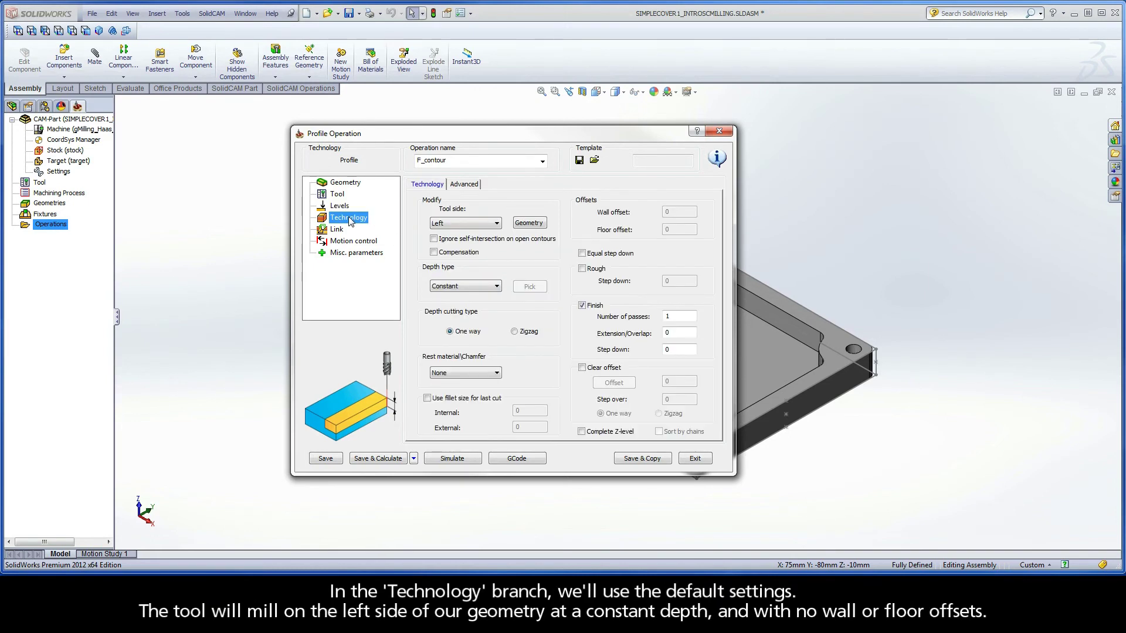
left_click(466, 223)
left_click(466, 223)
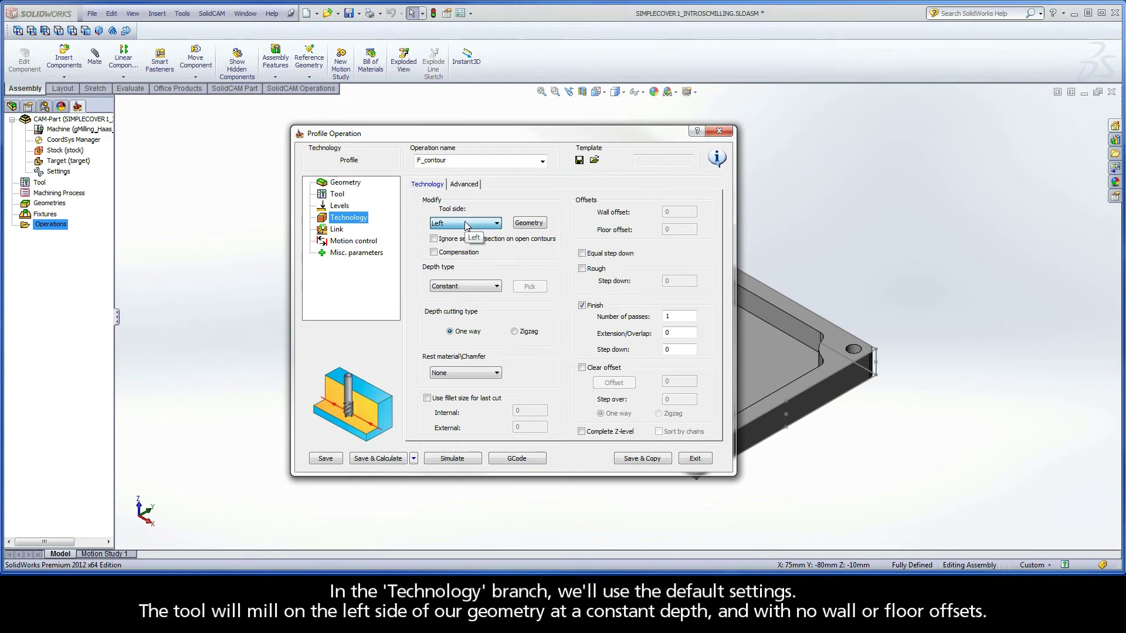
left_click(469, 286)
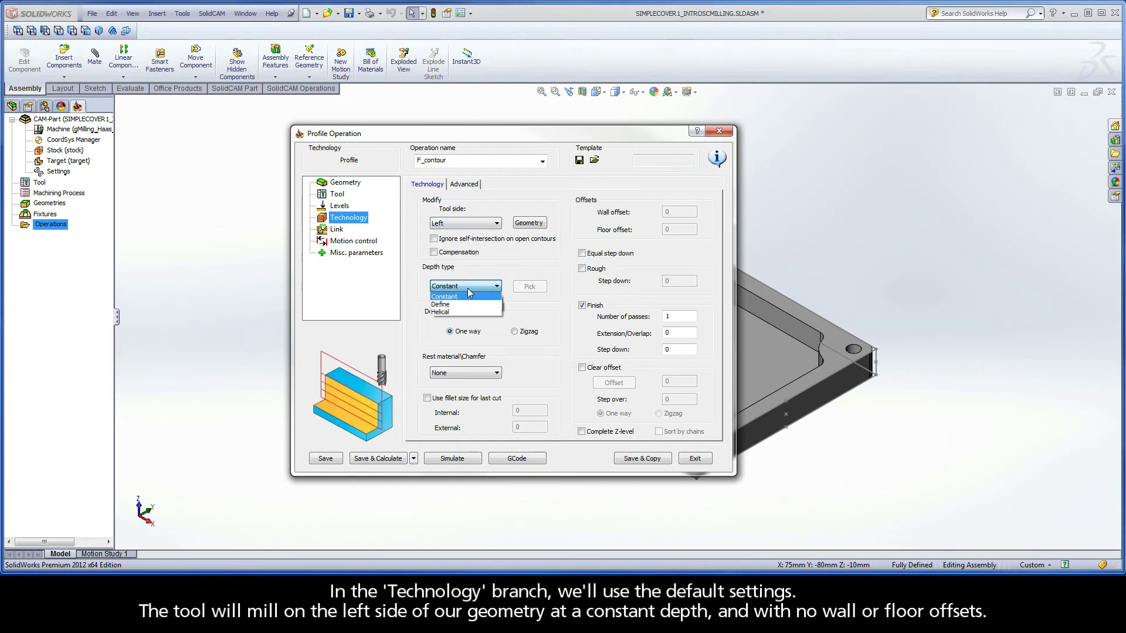
left_click(468, 297)
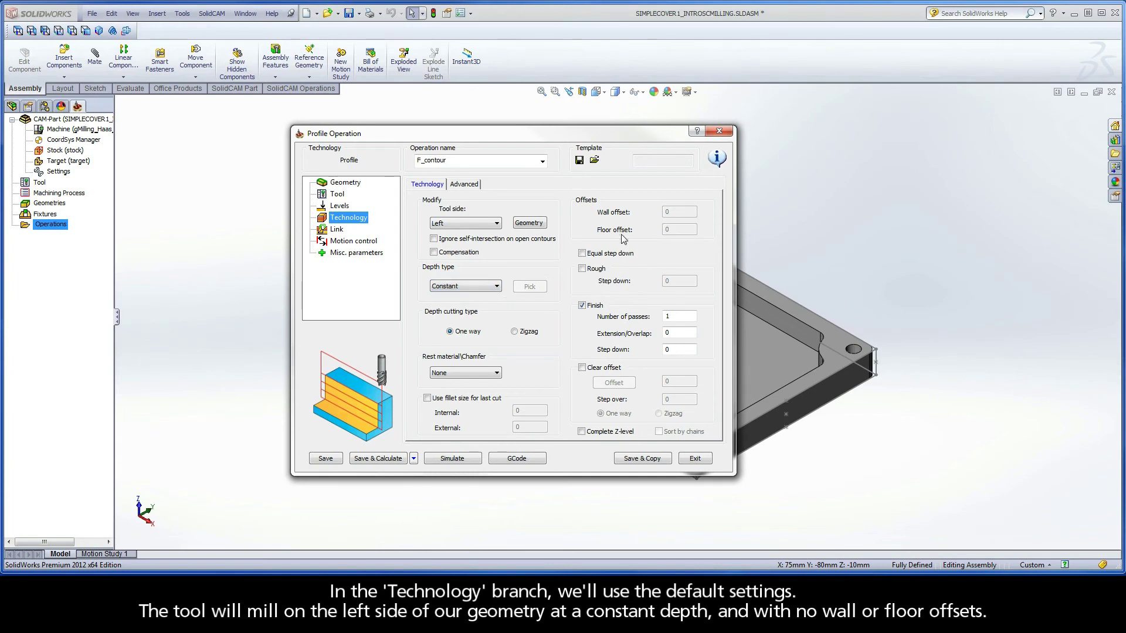
- Set an Arc lead-in with radius 4 and the lead-out same as lead-in, and save and calculate the operation
left_click(337, 229)
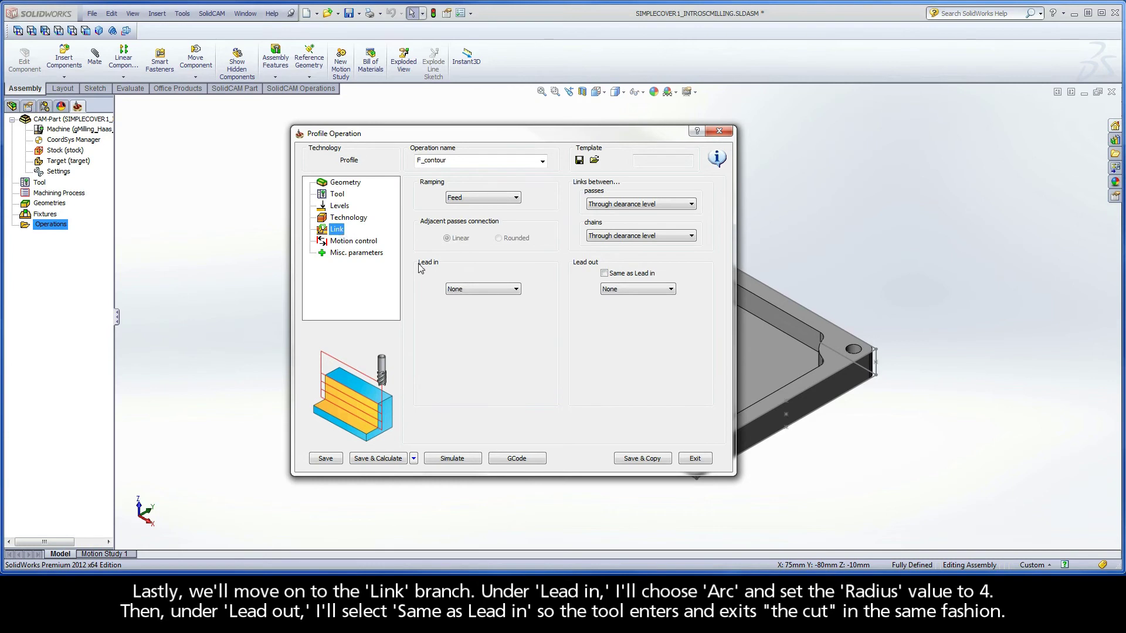
left_click(458, 290)
left_click(460, 315)
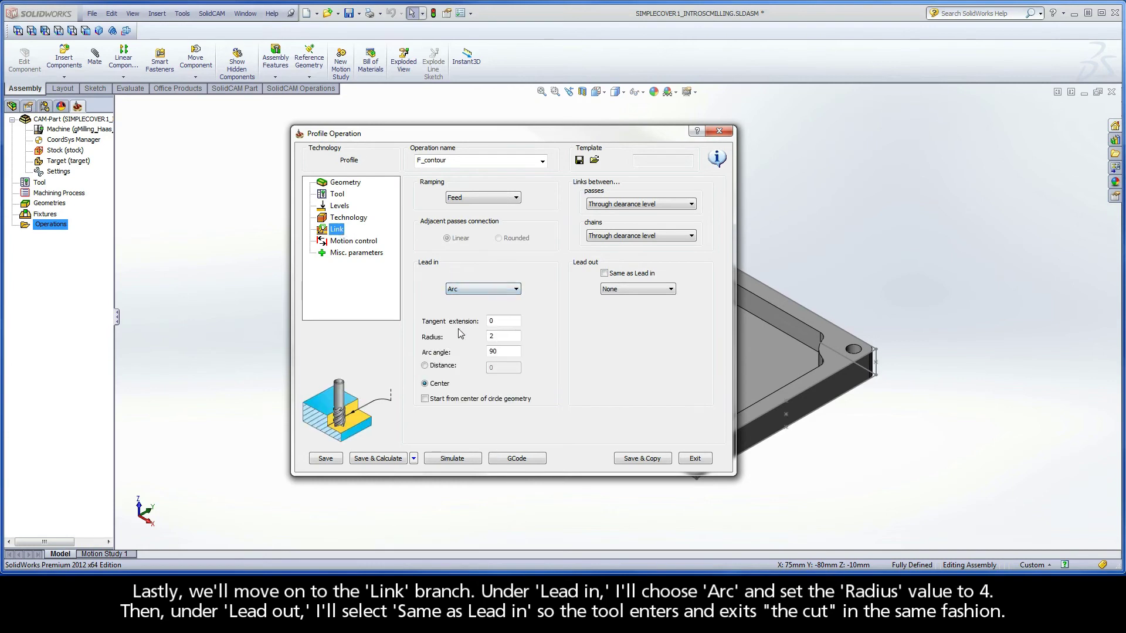
double_click(485, 337)
type("4")
left_click(604, 274)
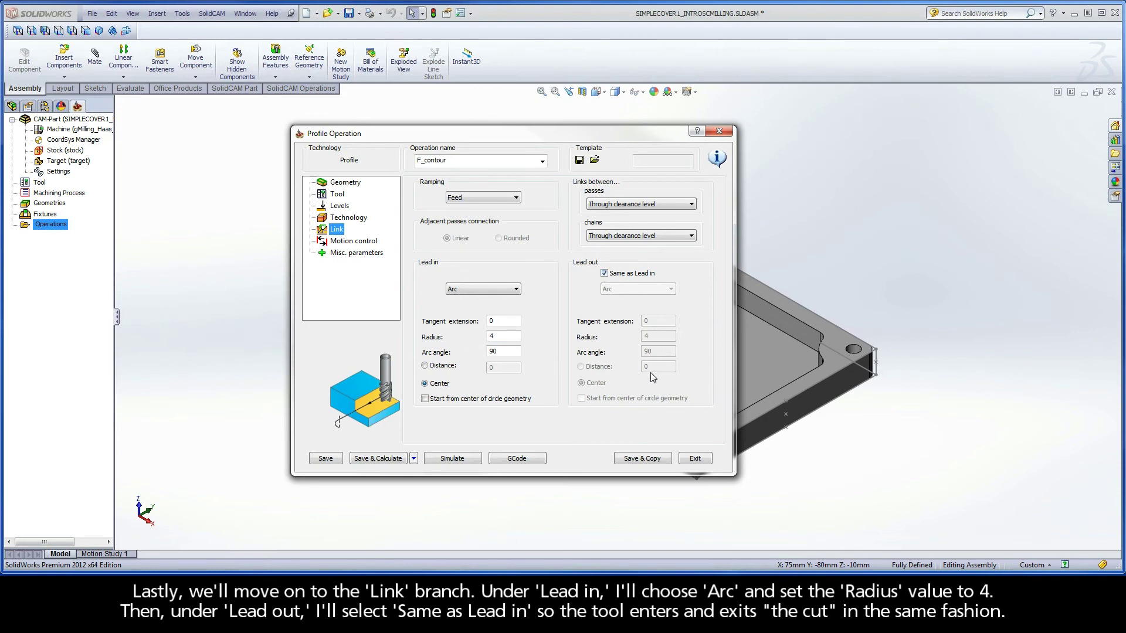
left_click(381, 459)
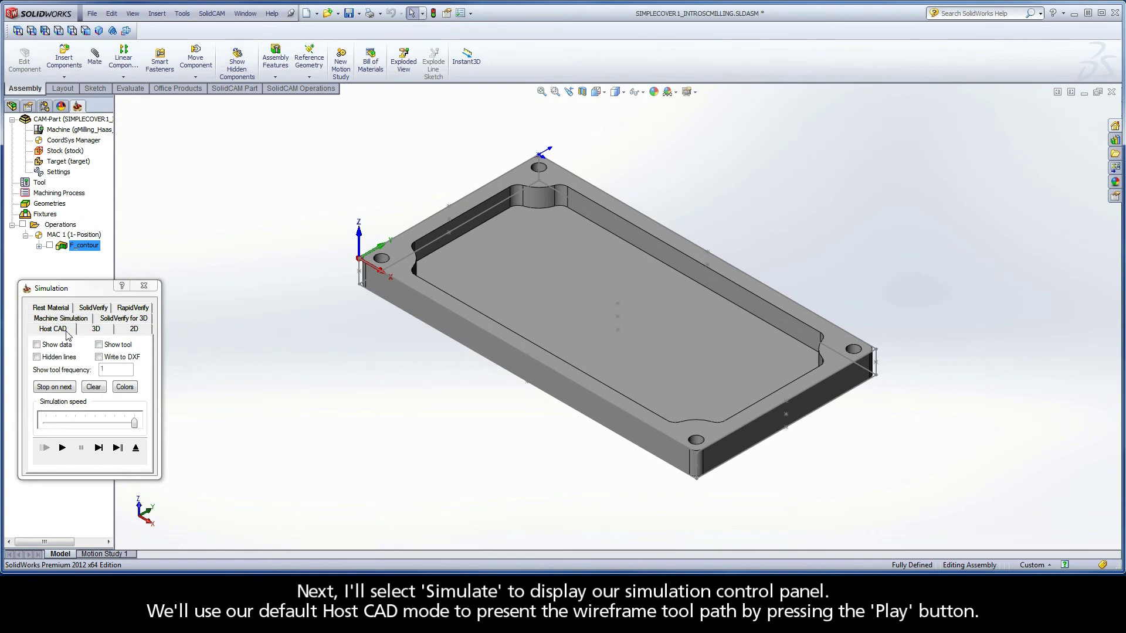
- Play the profile operation's wireframe tool path in Host CAD mode, and exit the simulation and the operation
left_click(63, 448)
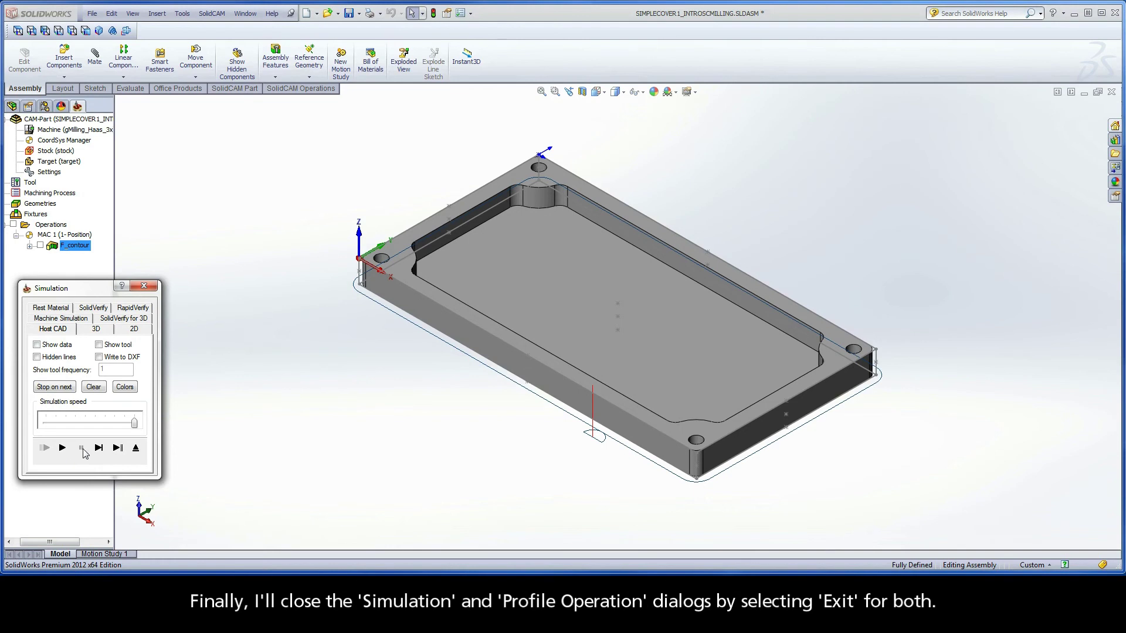
left_click(136, 449)
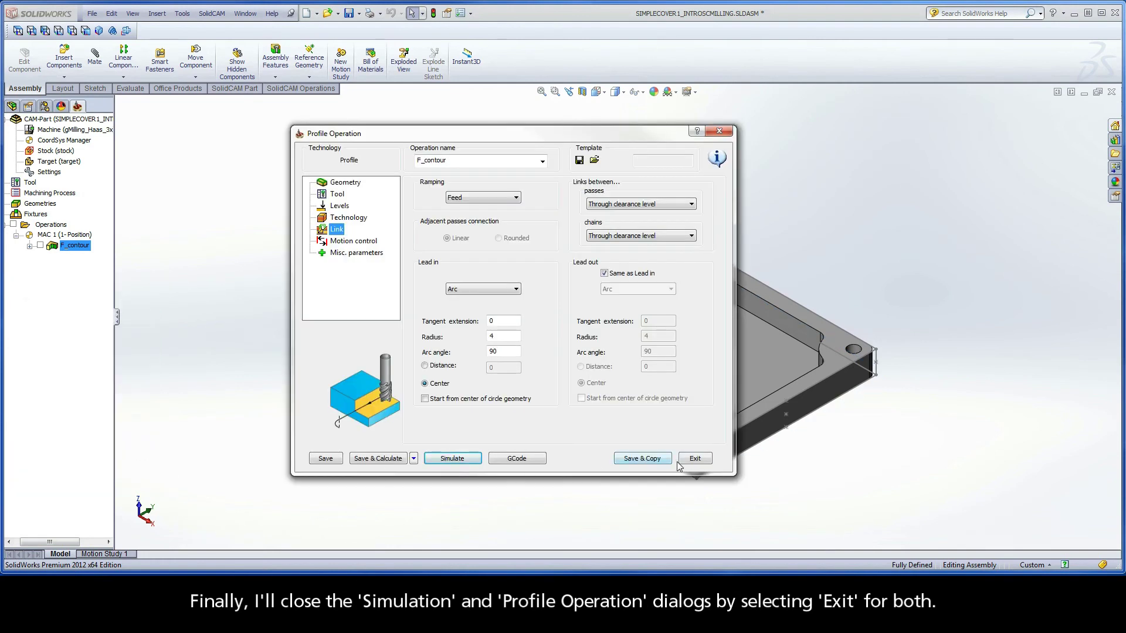
left_click(695, 458)
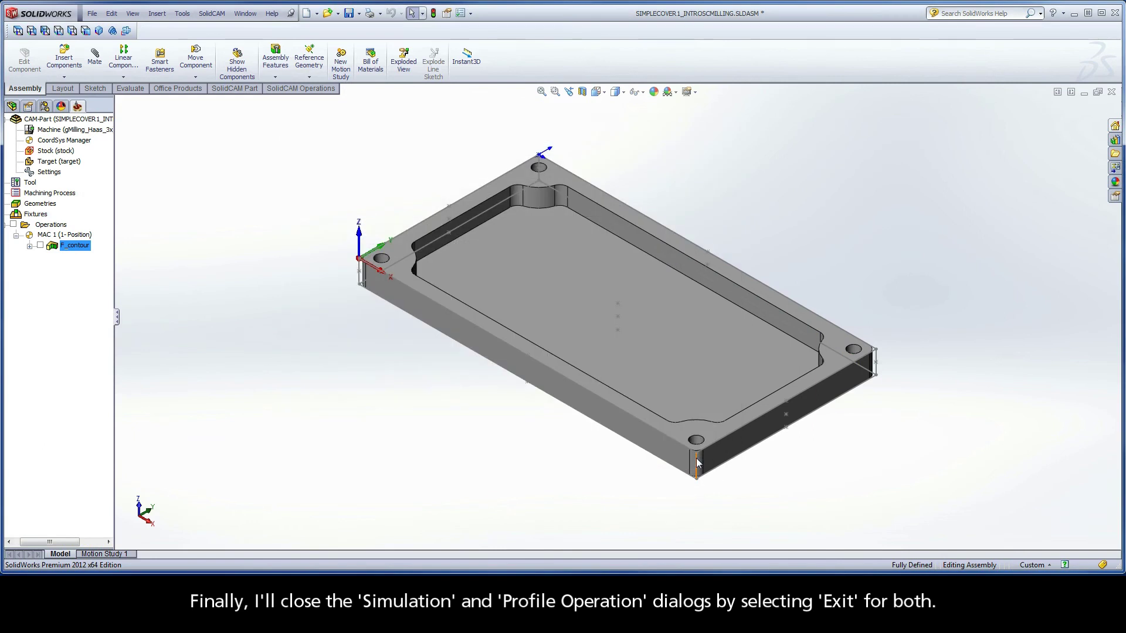
- Add a Pocket milling operation to the CAM-Part for the cover's central recess
left_click(656, 350)
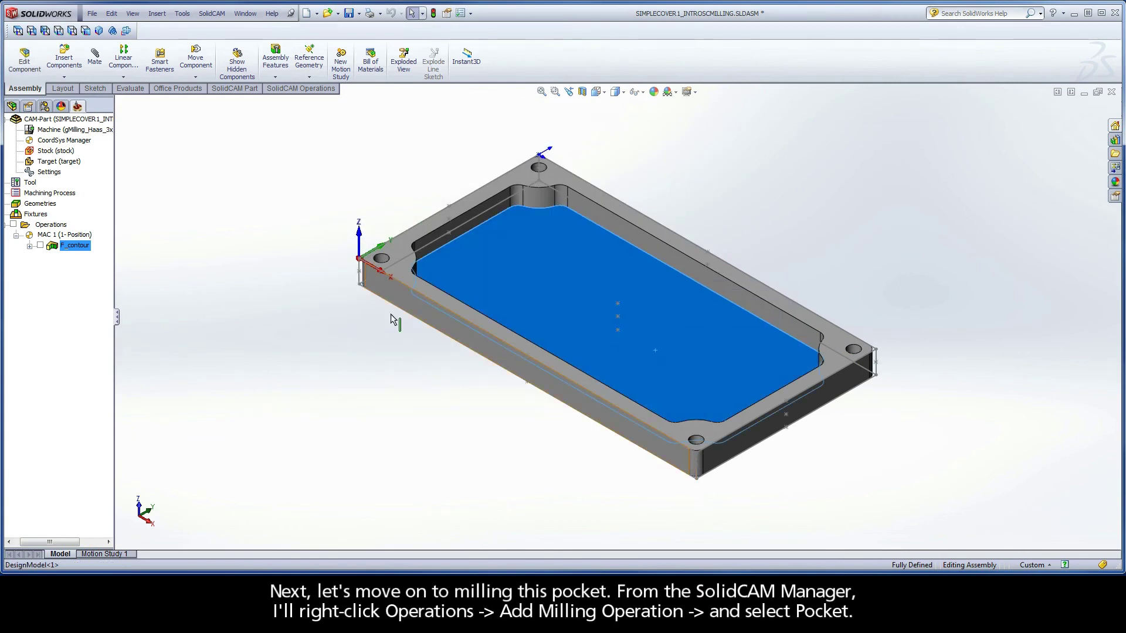
left_click(151, 256)
right_click(54, 225)
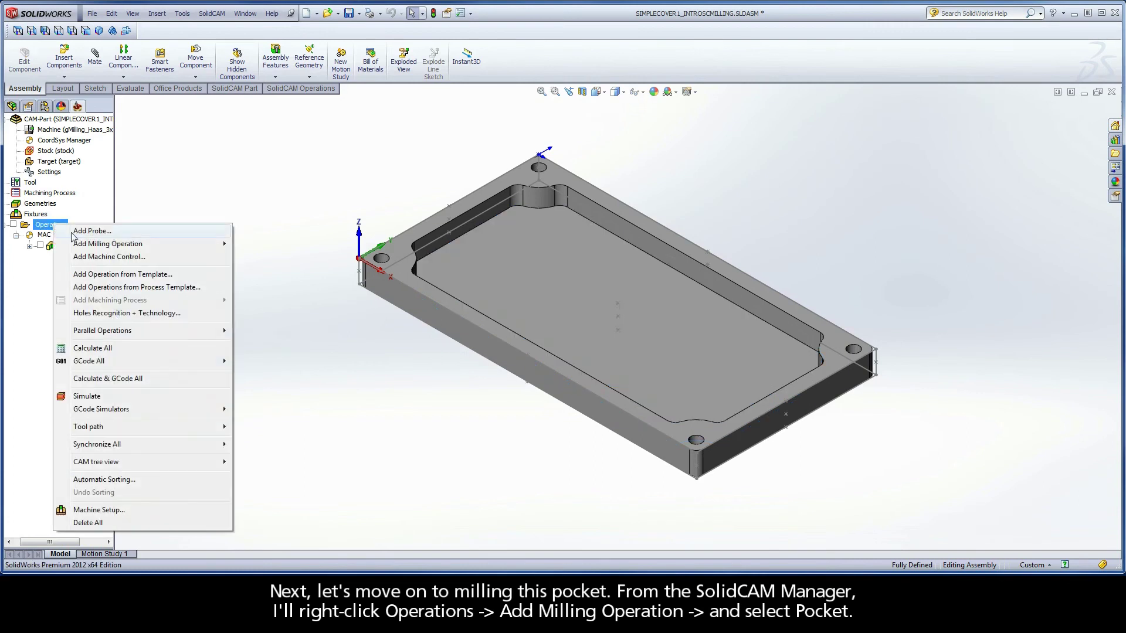
mouse_move(114, 244)
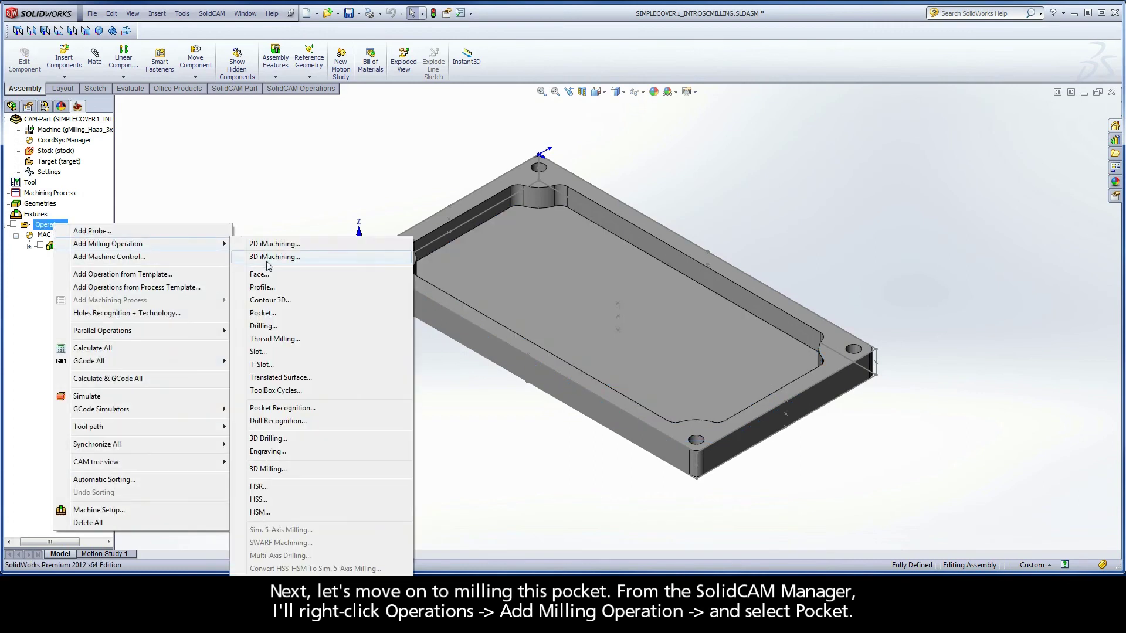
left_click(261, 313)
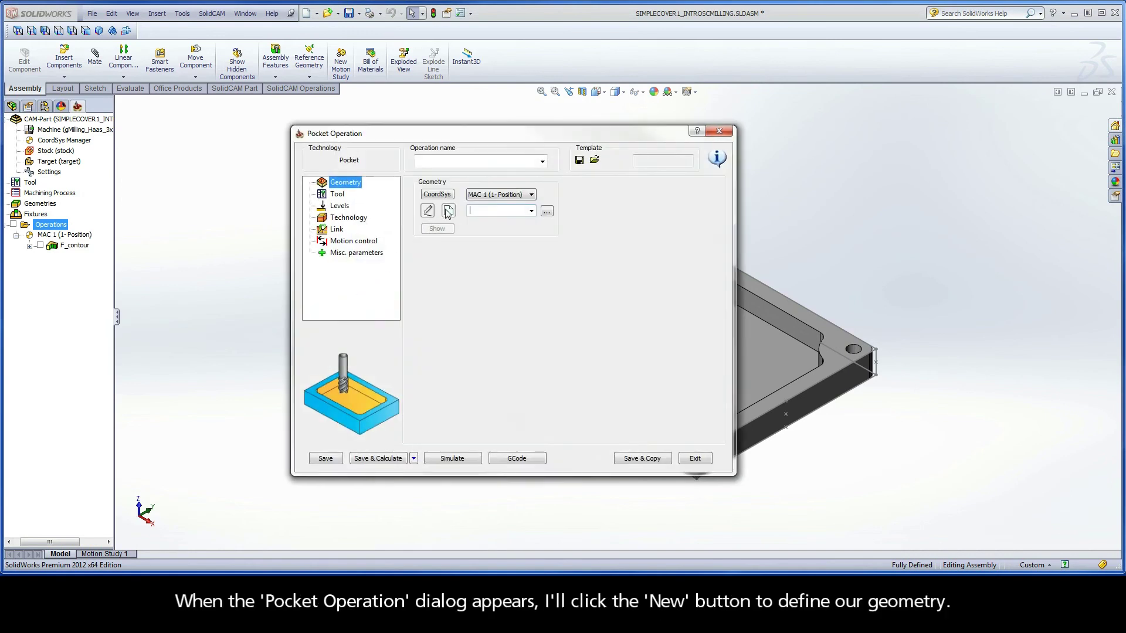
- Define a new pocket geometry from the upper edge of the pocket wall, closing the chain with Auto-constant Z
left_click(449, 211)
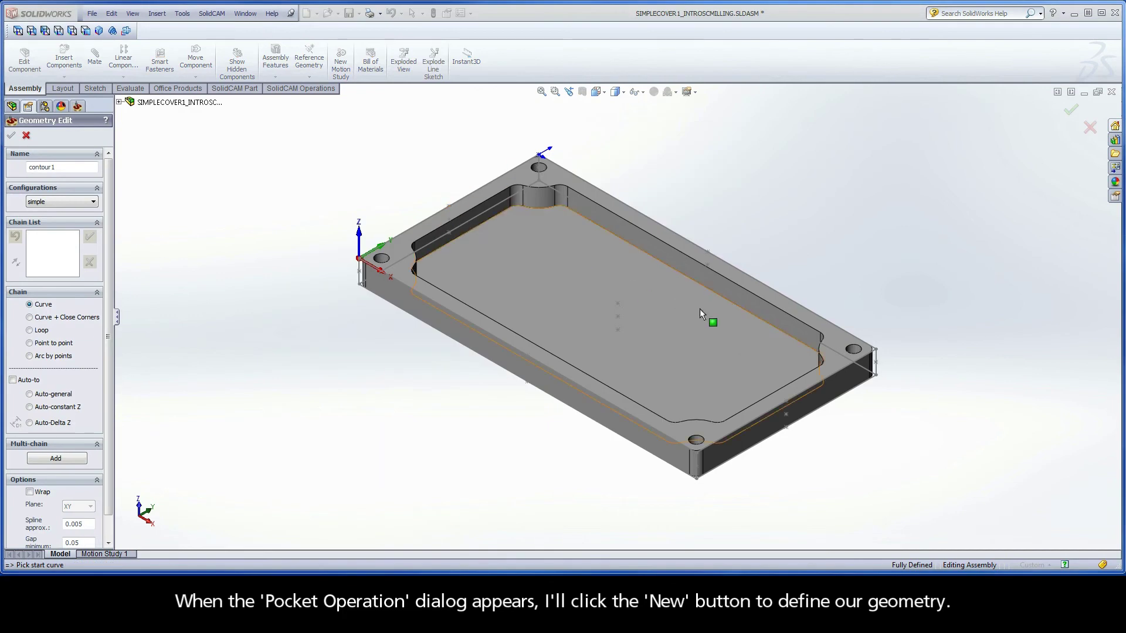
left_click(791, 321)
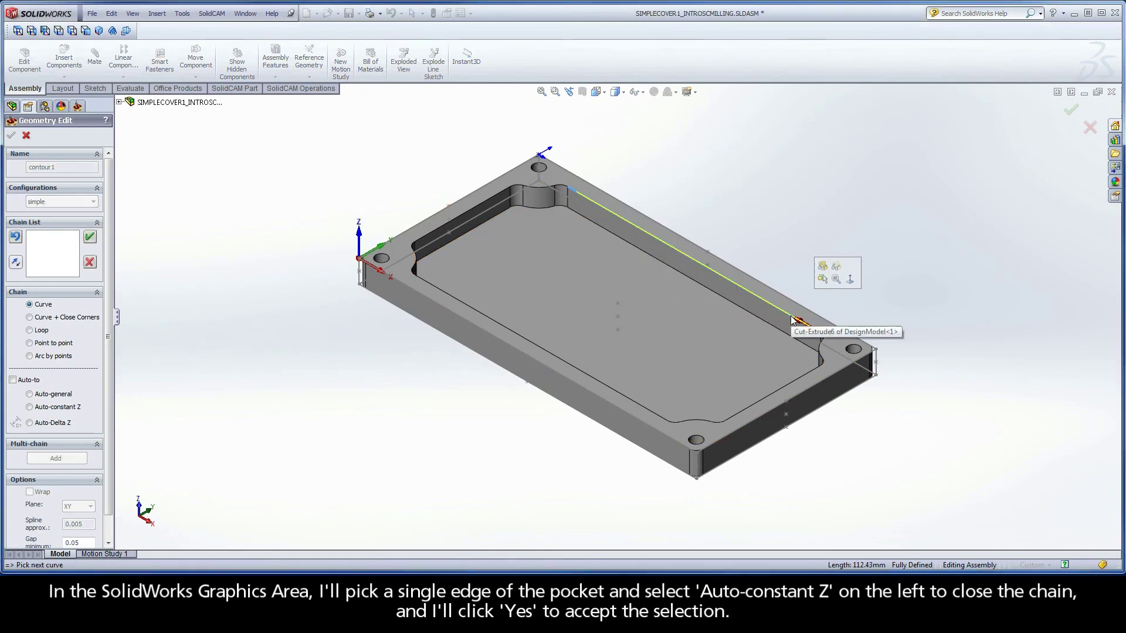
left_click(53, 408)
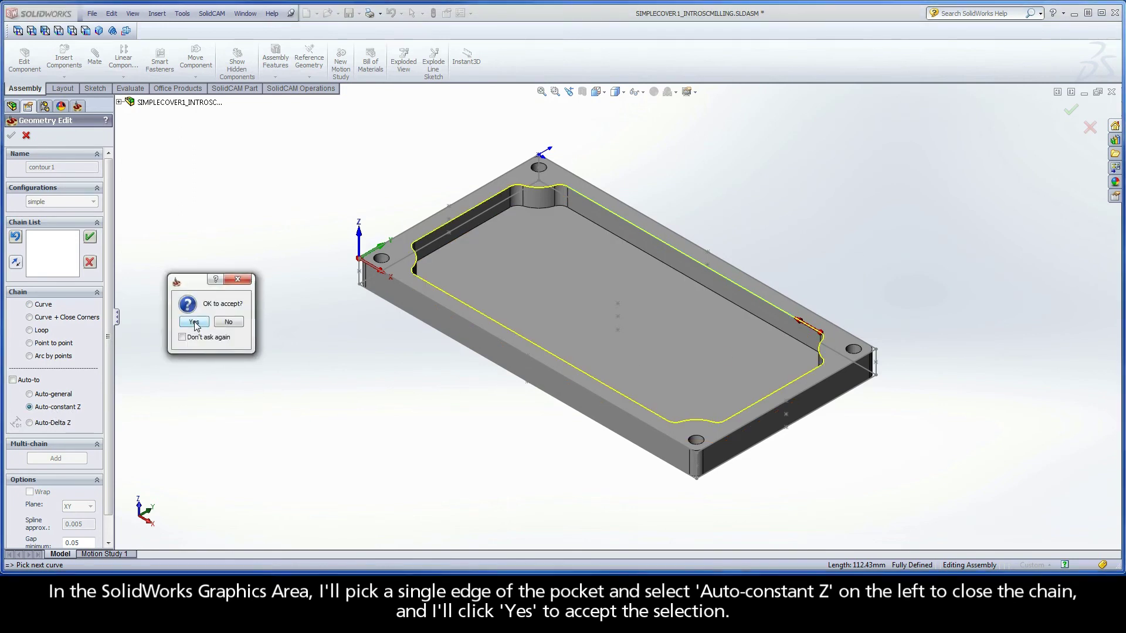
left_click(194, 323)
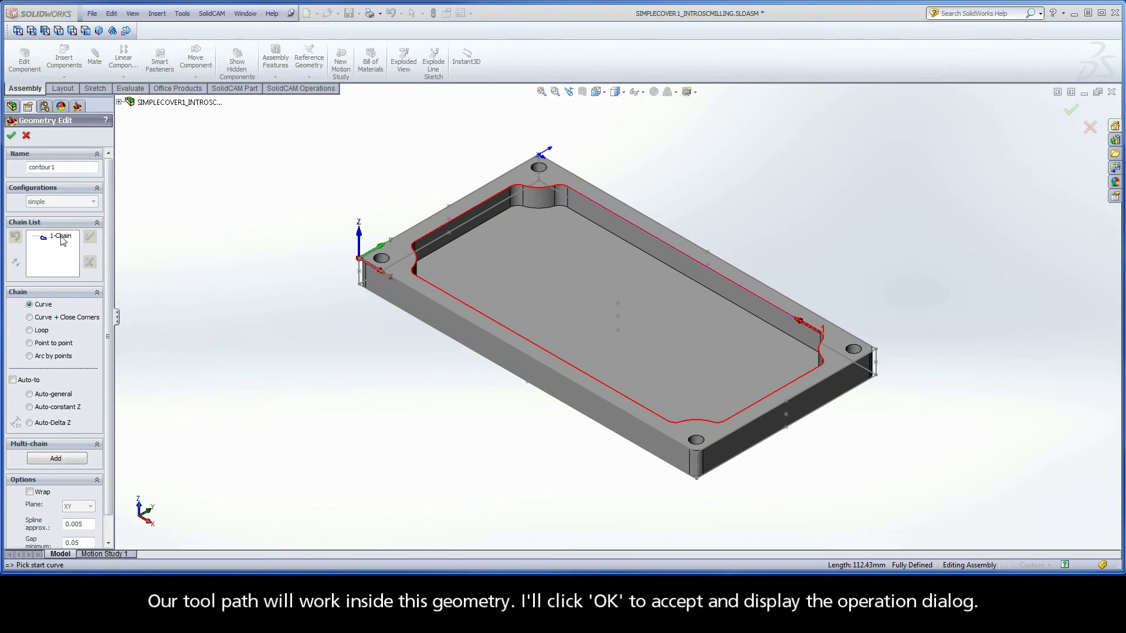
left_click(12, 137)
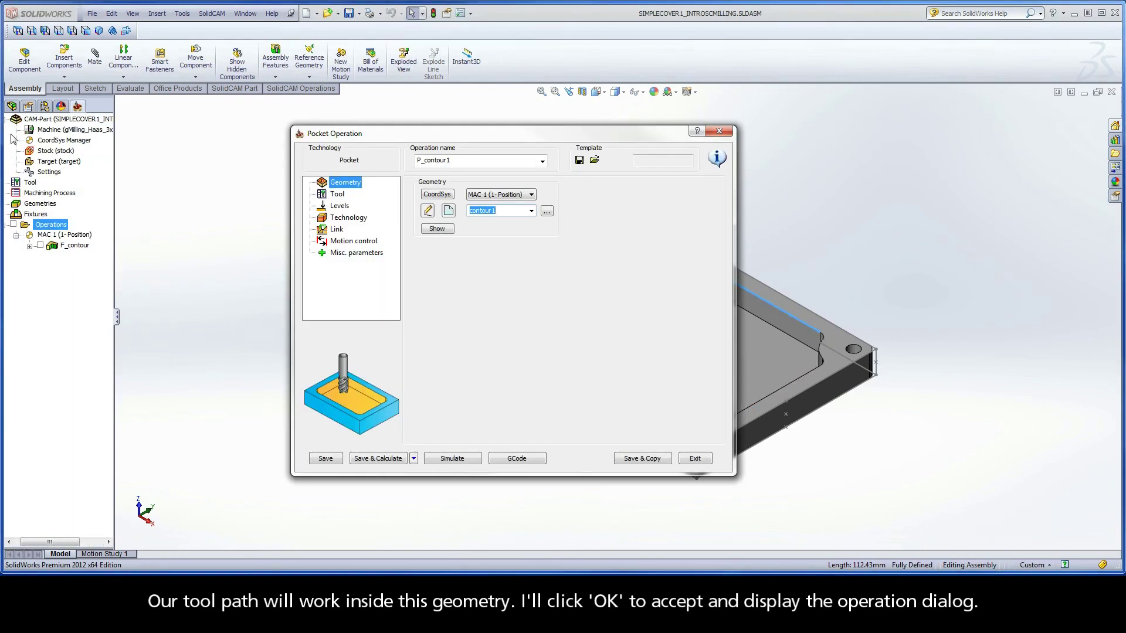
- Assign the existing 6 mm end mill, tool number 1, to the pocket operation
left_click(337, 194)
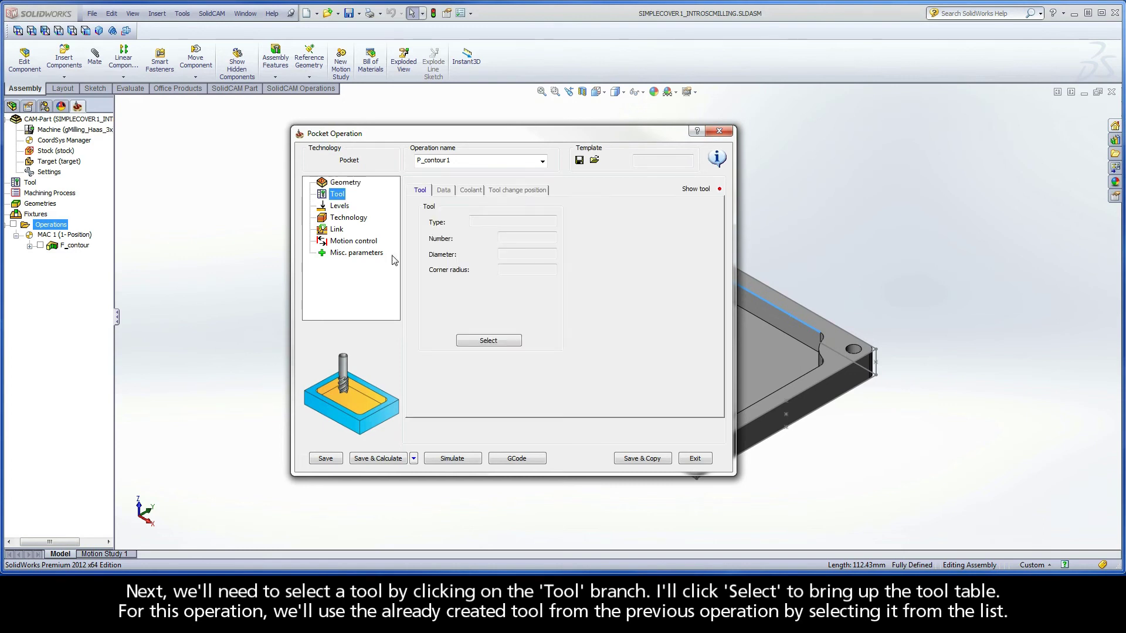
left_click(474, 342)
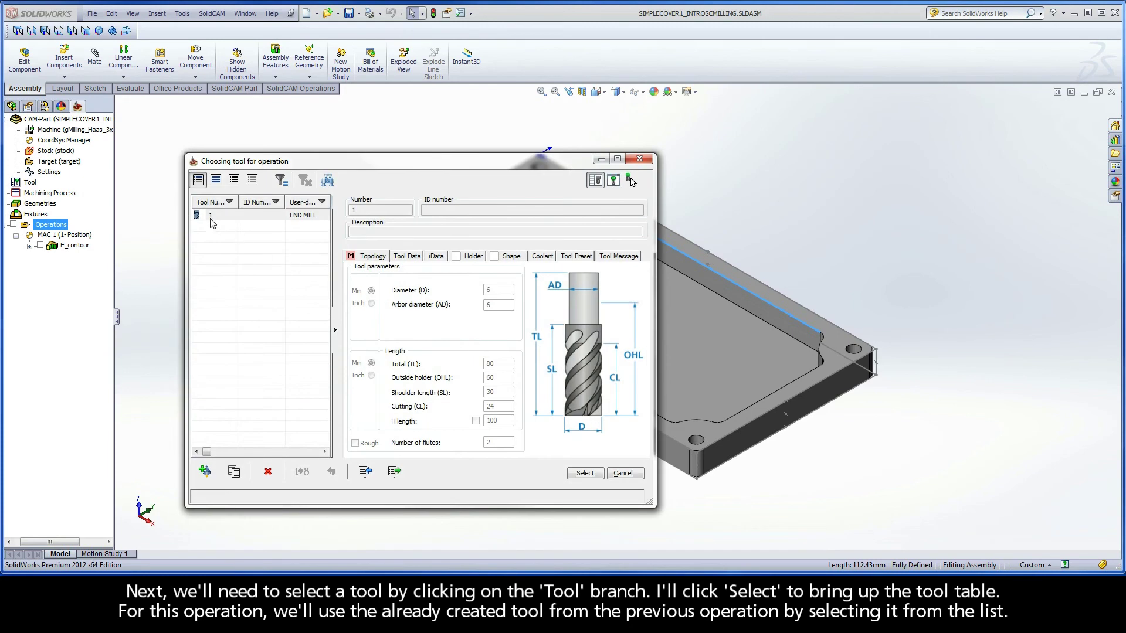
left_click(303, 217)
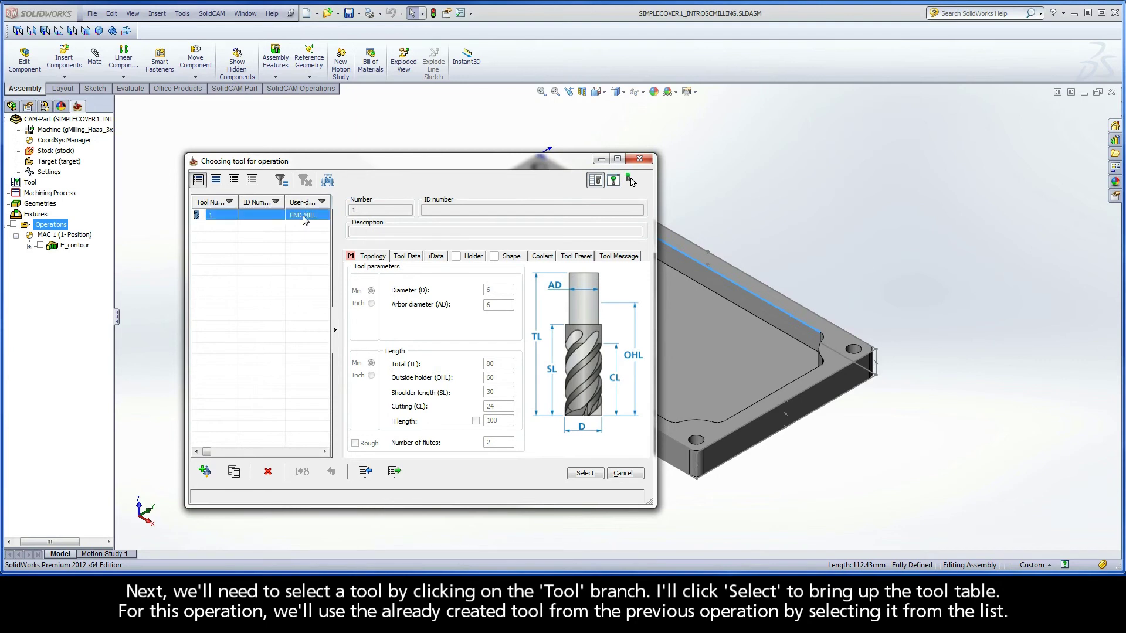
left_click(582, 473)
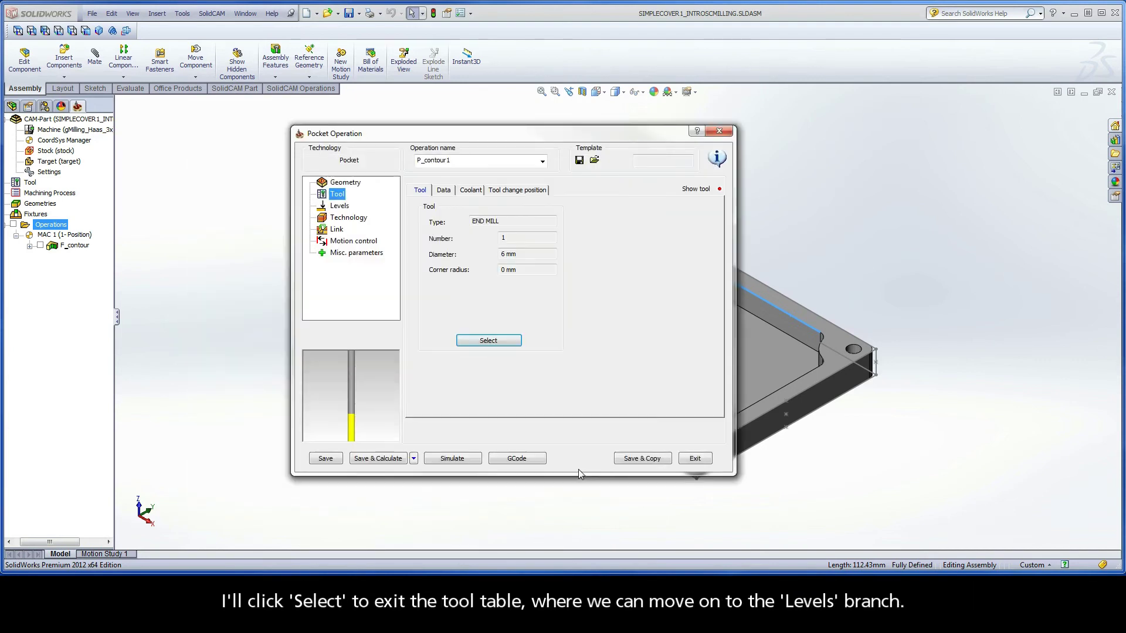
- Define the pocket operation's upper milling level from the top face of the cover
left_click(340, 209)
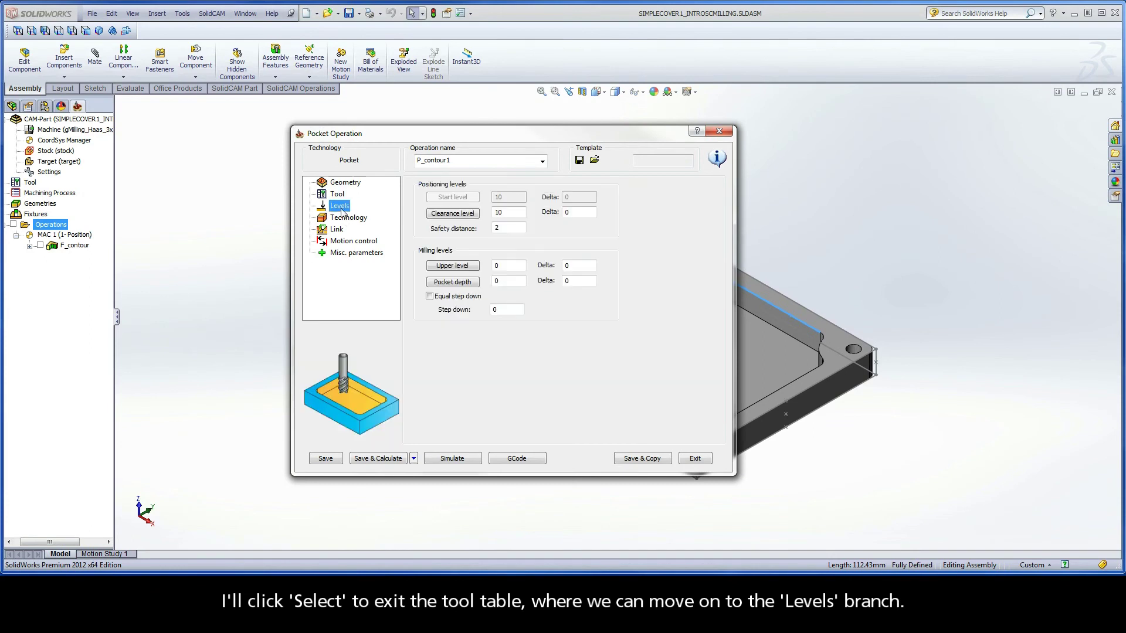
left_click(459, 269)
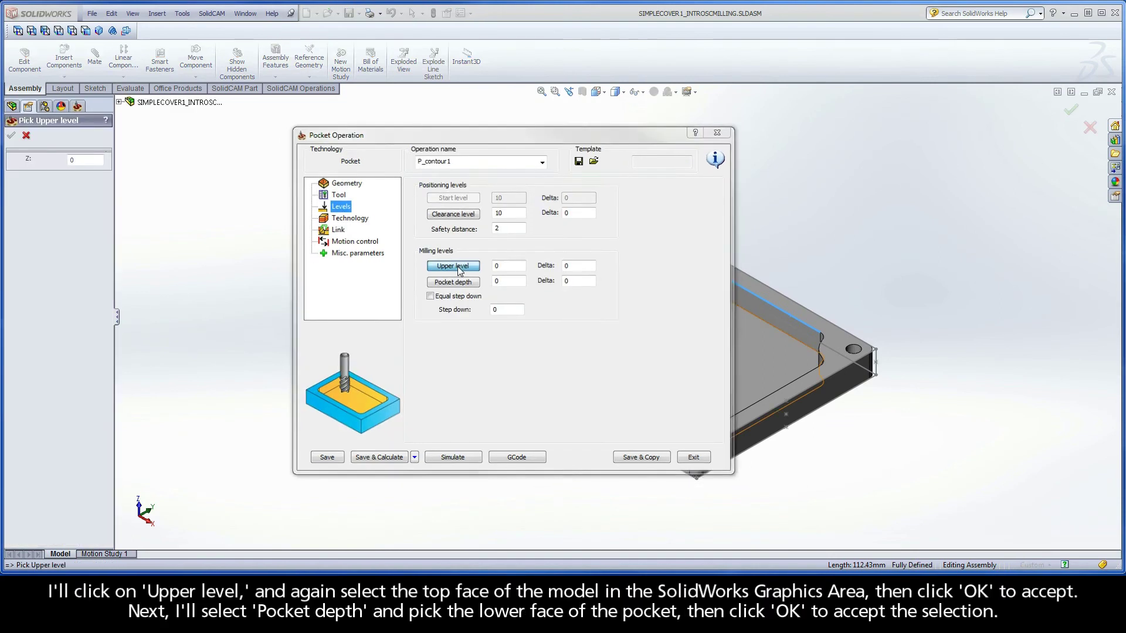
left_click(402, 253)
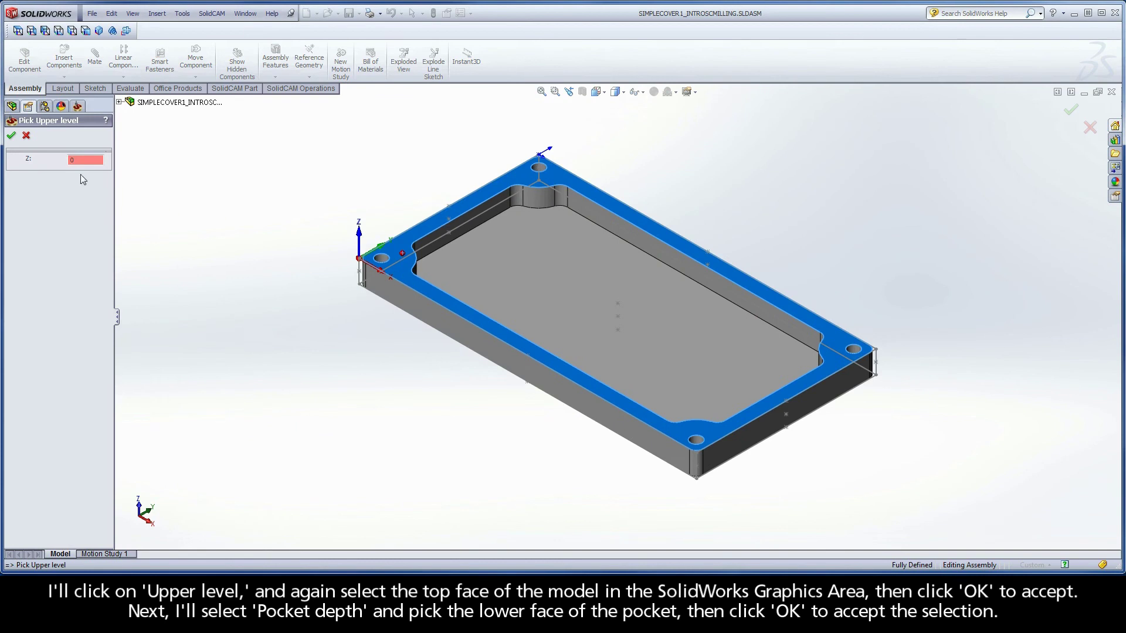
left_click(11, 137)
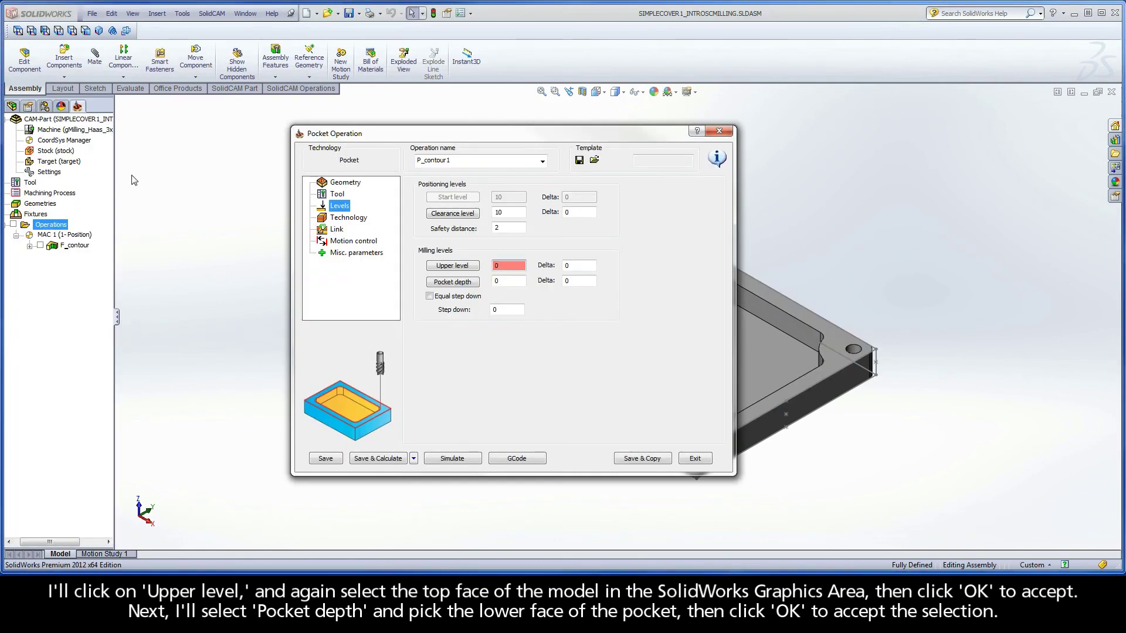
- Define the pocket depth by picking the pocket's floor face
left_click(453, 282)
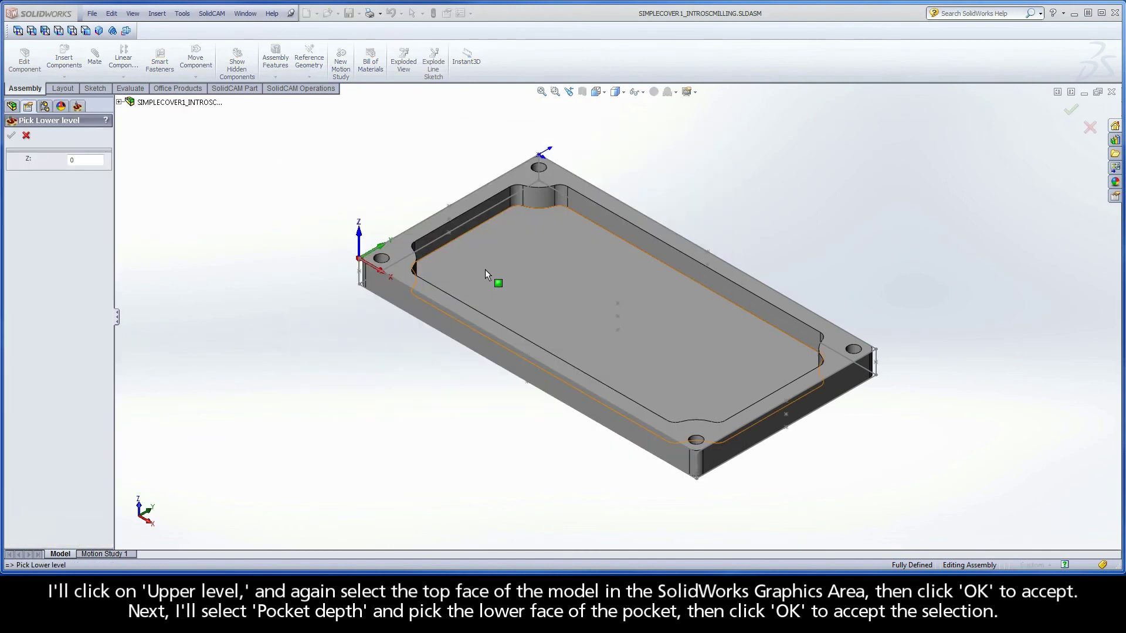
left_click(484, 269)
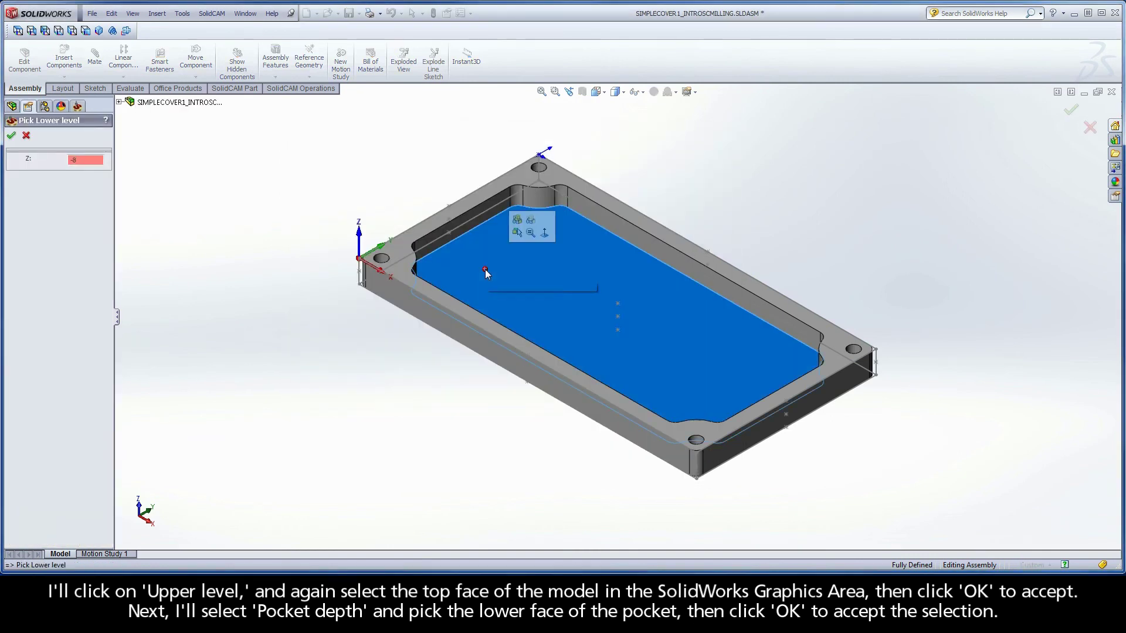
left_click(11, 135)
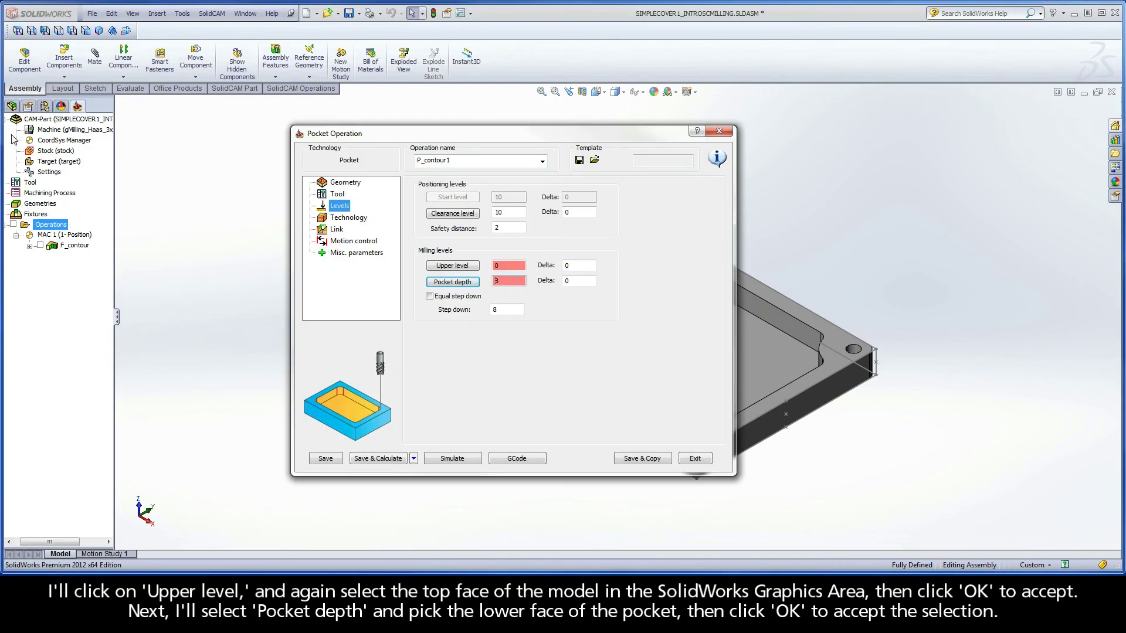
- Keep the pocket's technology at Contour with a minimum overlap of 50% of the tool diameter
left_click(348, 218)
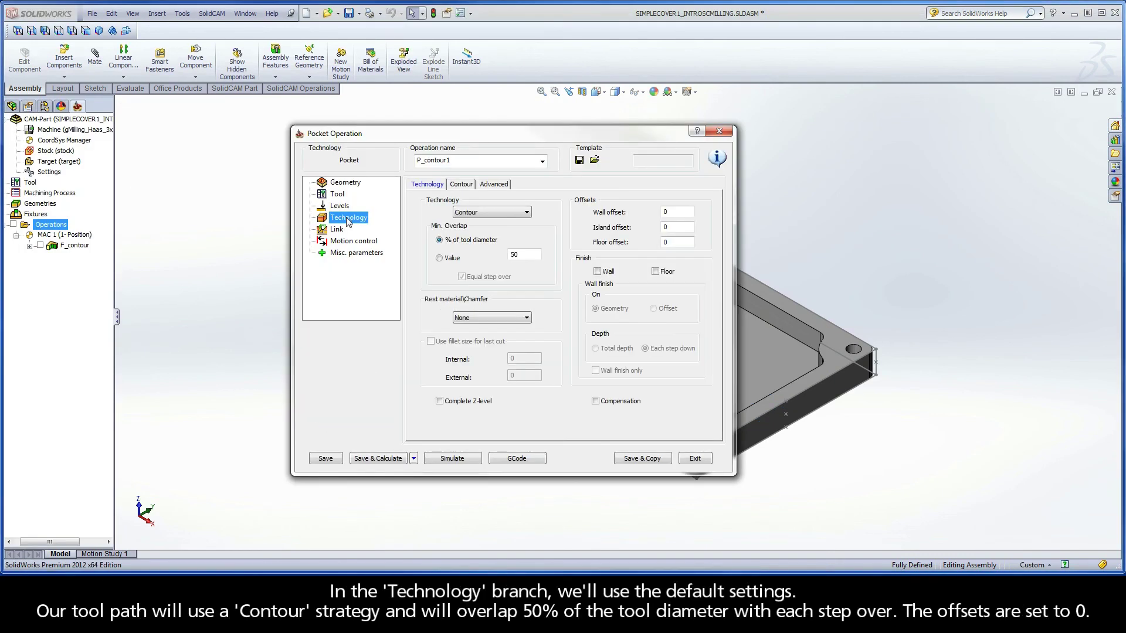
left_click(491, 214)
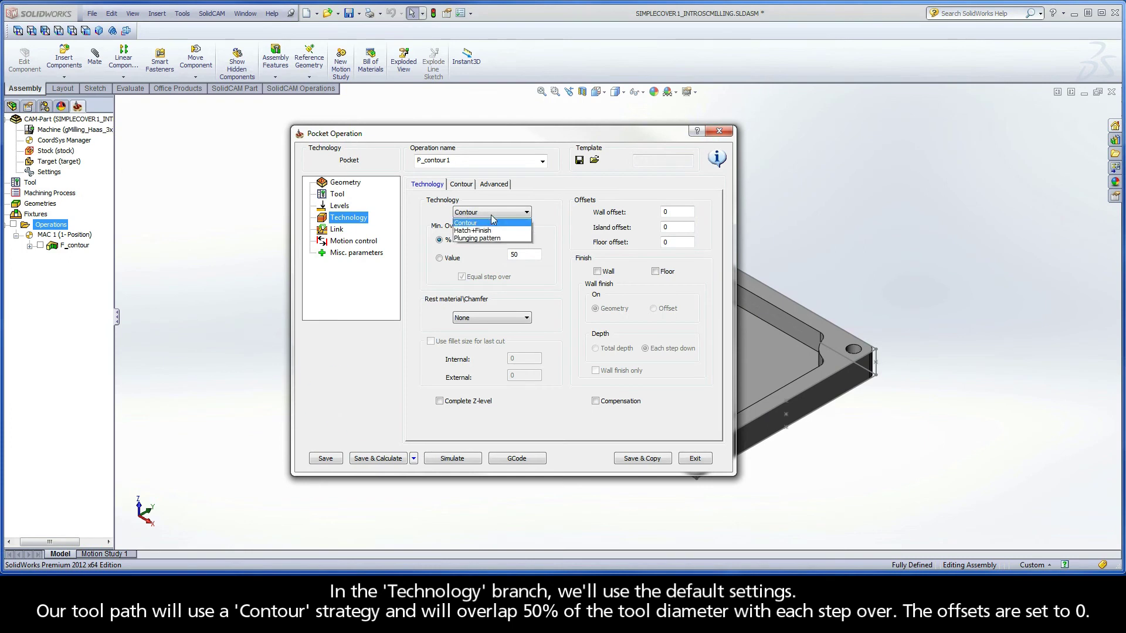
left_click(493, 216)
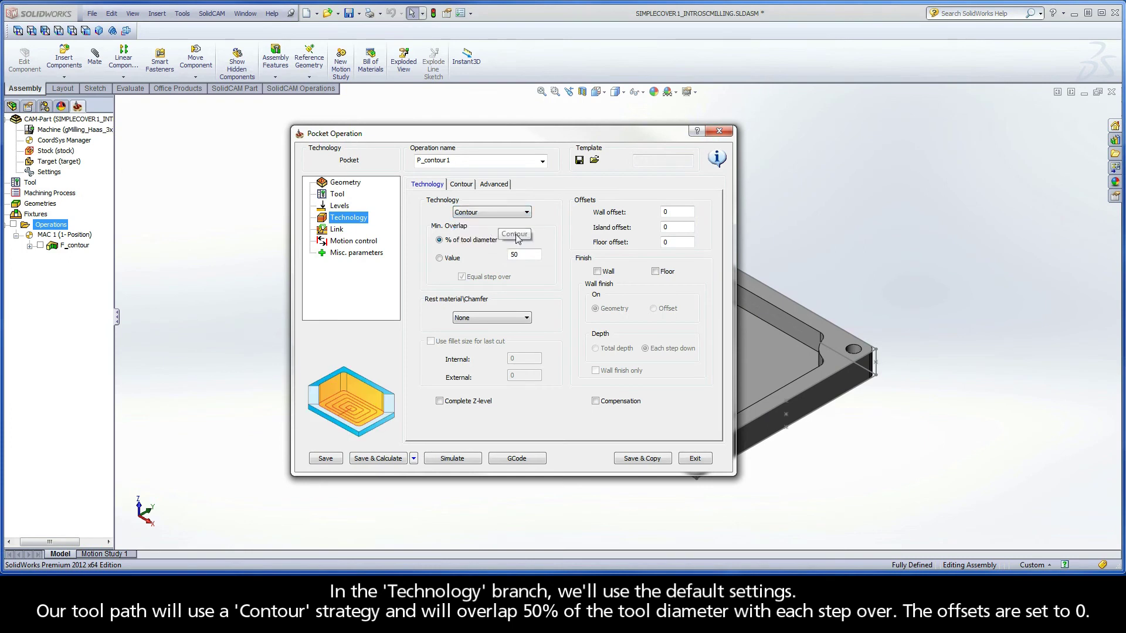
left_click(530, 253)
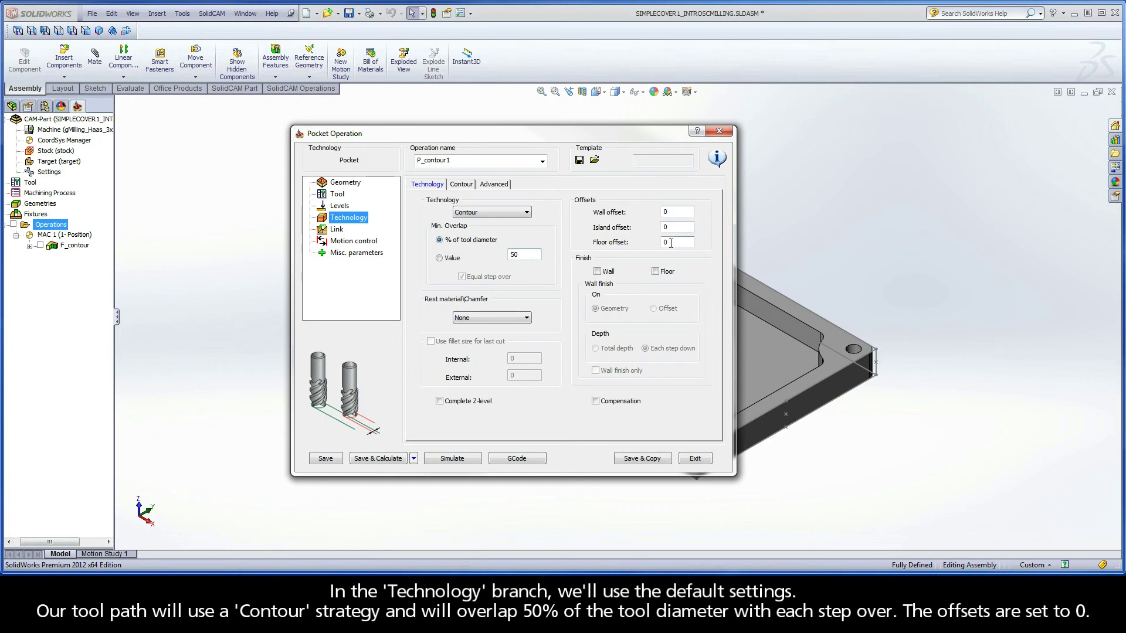
- Set the pocket's ramping to Helical, and save and calculate the operation
left_click(337, 230)
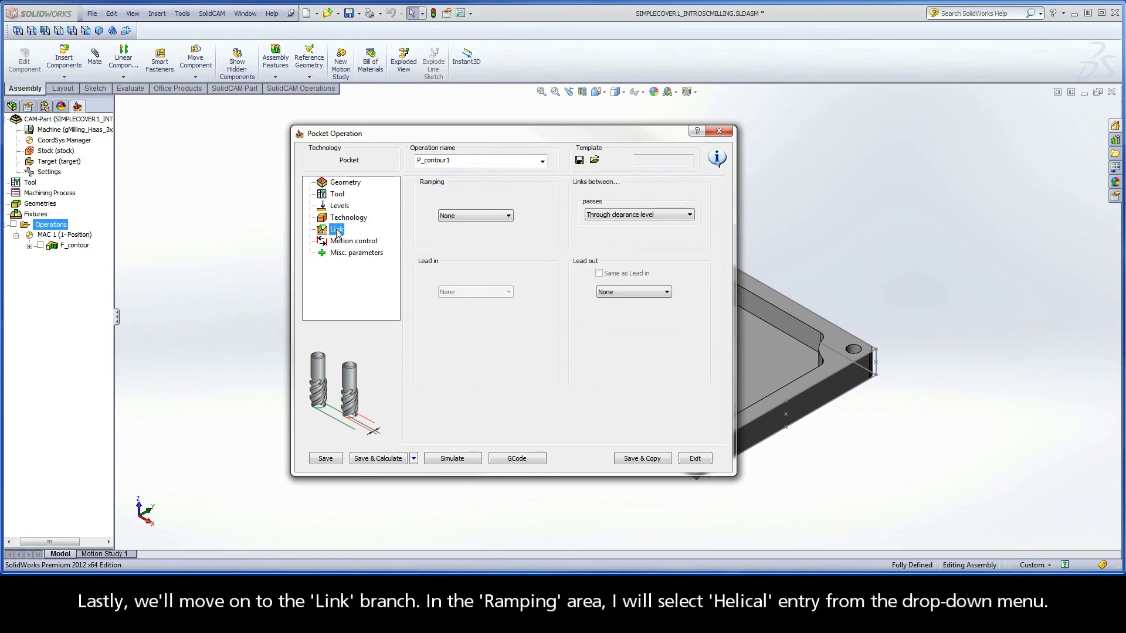
left_click(472, 216)
left_click(459, 249)
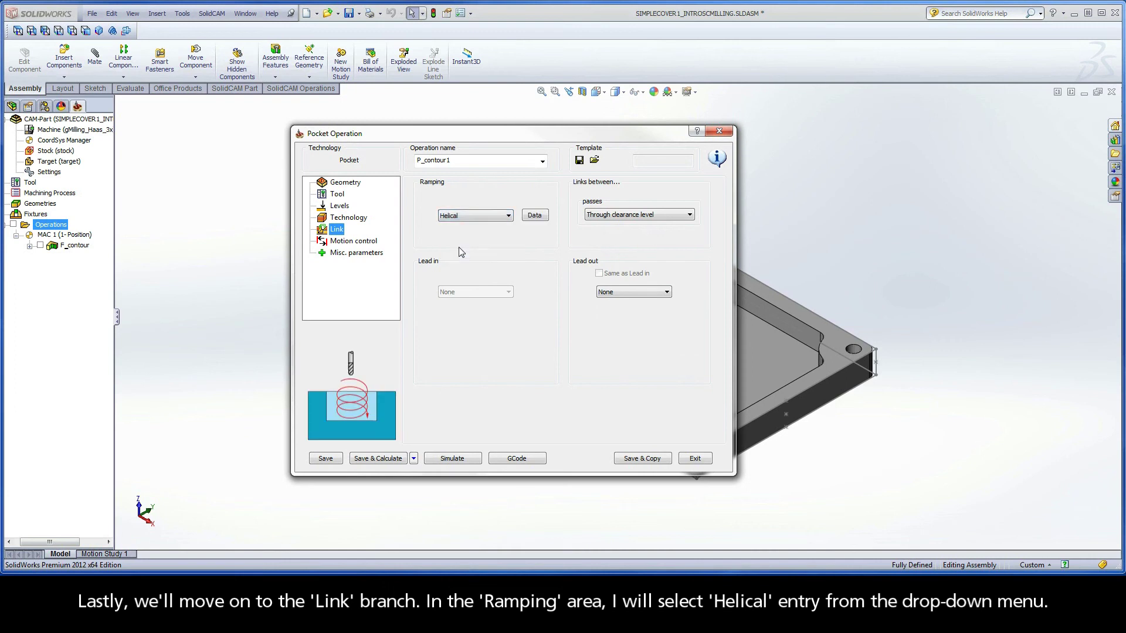
left_click(377, 459)
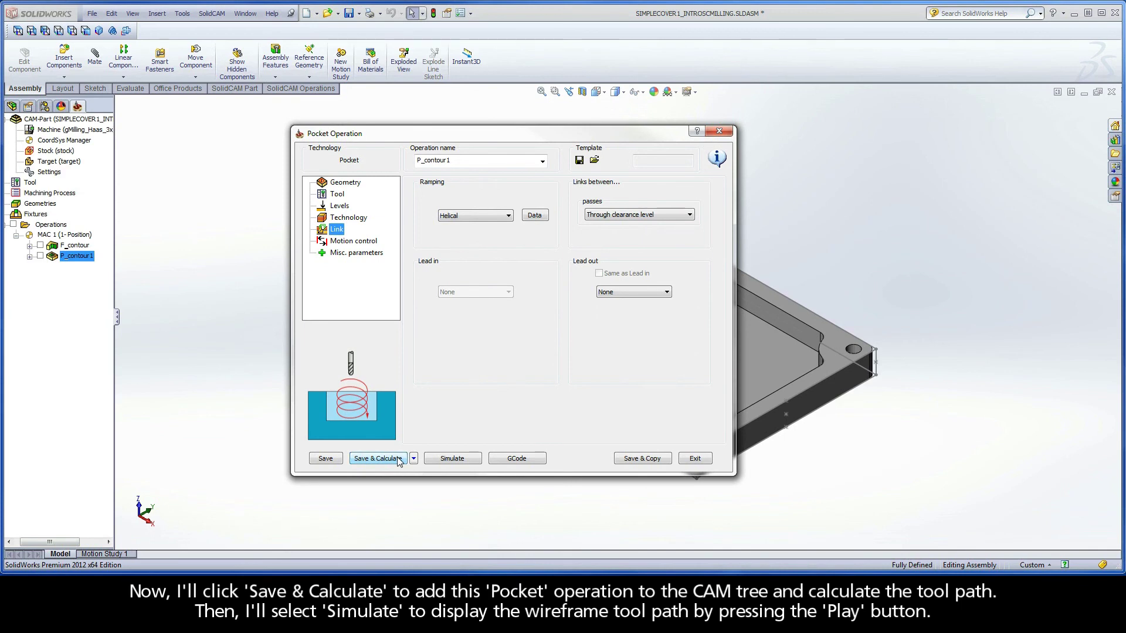
- Simulate the pocket operation's wireframe tool path in Host CAD mode, and exit the simulation and the operation
left_click(444, 462)
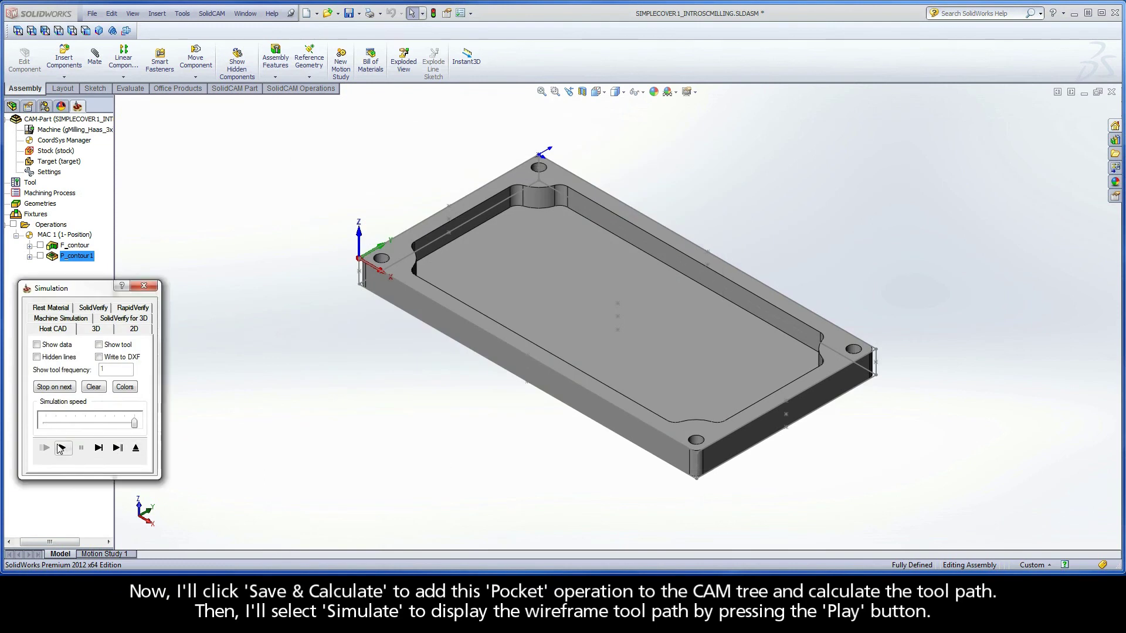
left_click(62, 448)
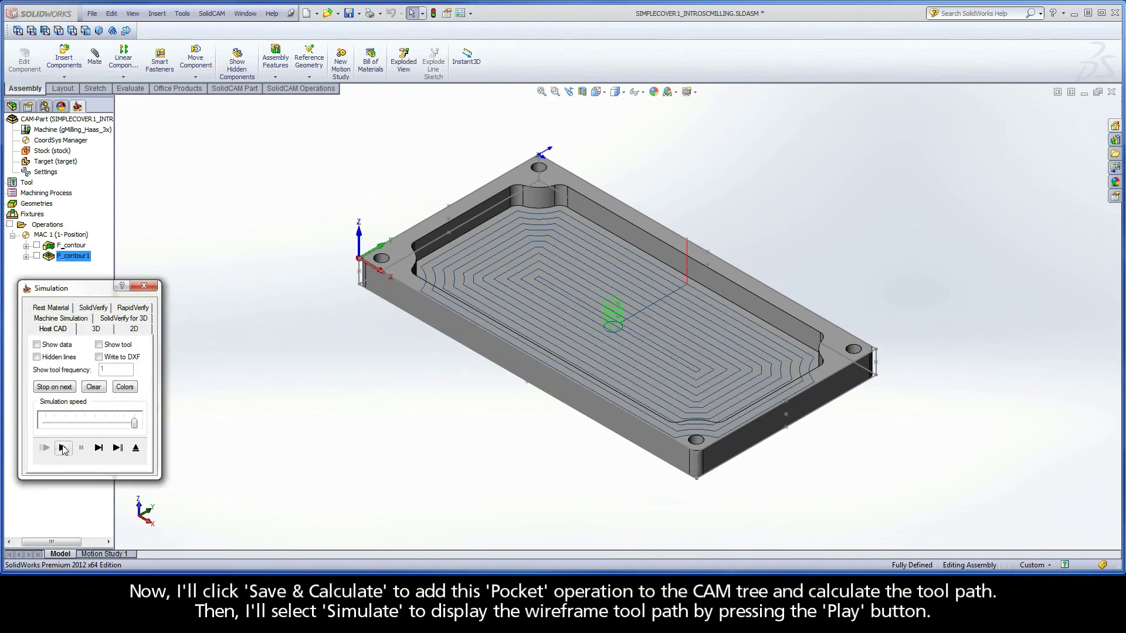
left_click(136, 450)
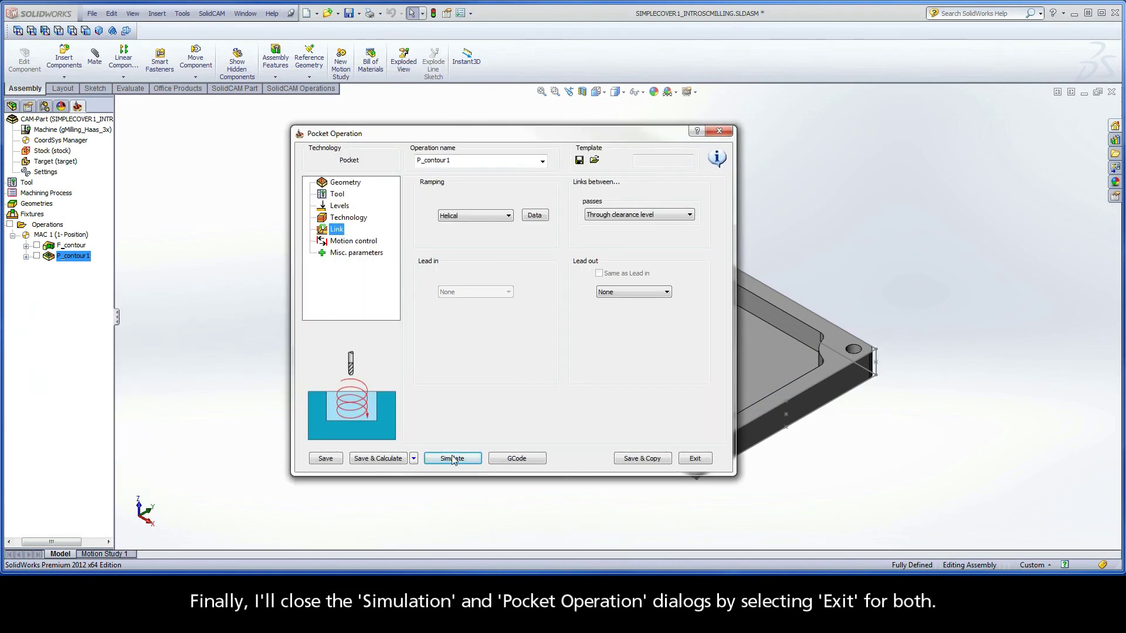
left_click(693, 458)
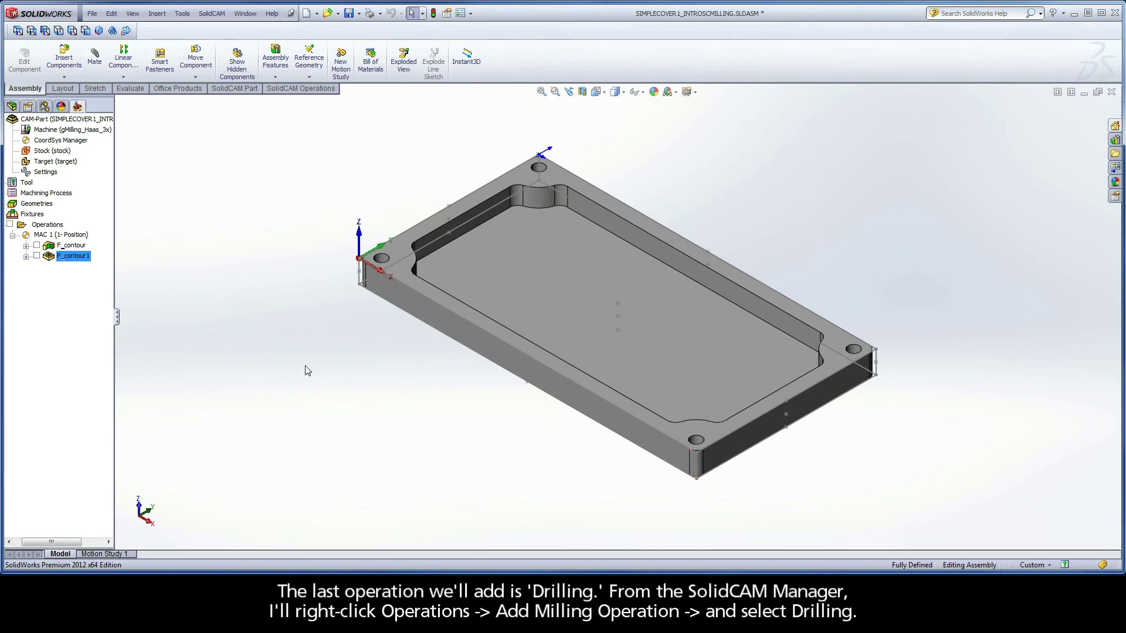
- Add a Drilling operation and define its geometry with Multi-positions from the hole centers on the cover's top face
right_click(49, 227)
mouse_move(130, 245)
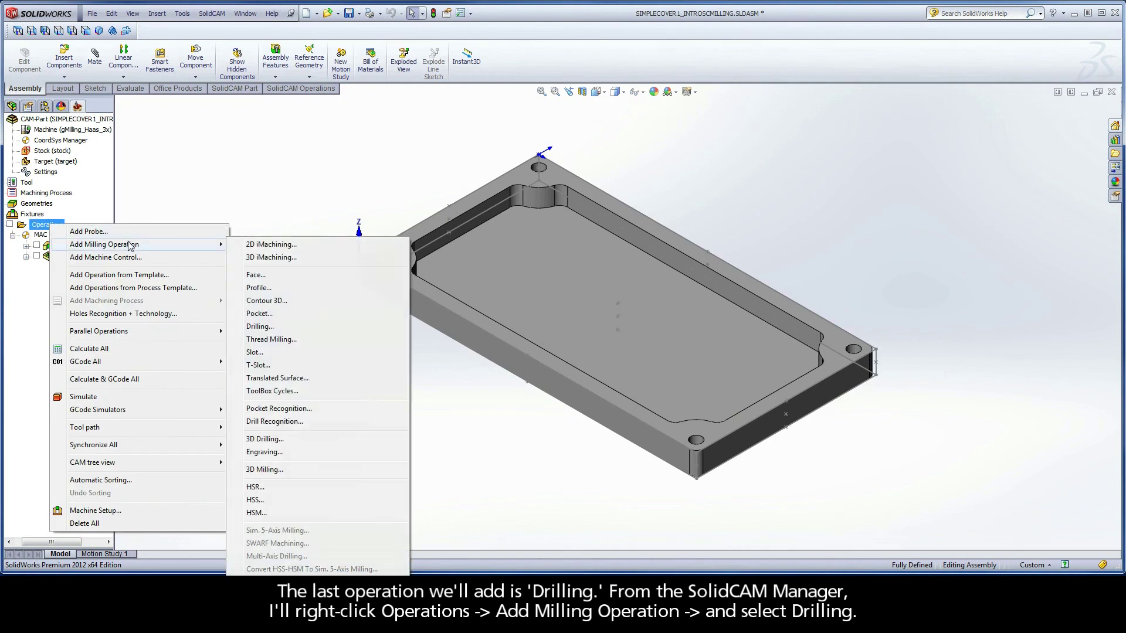
left_click(262, 327)
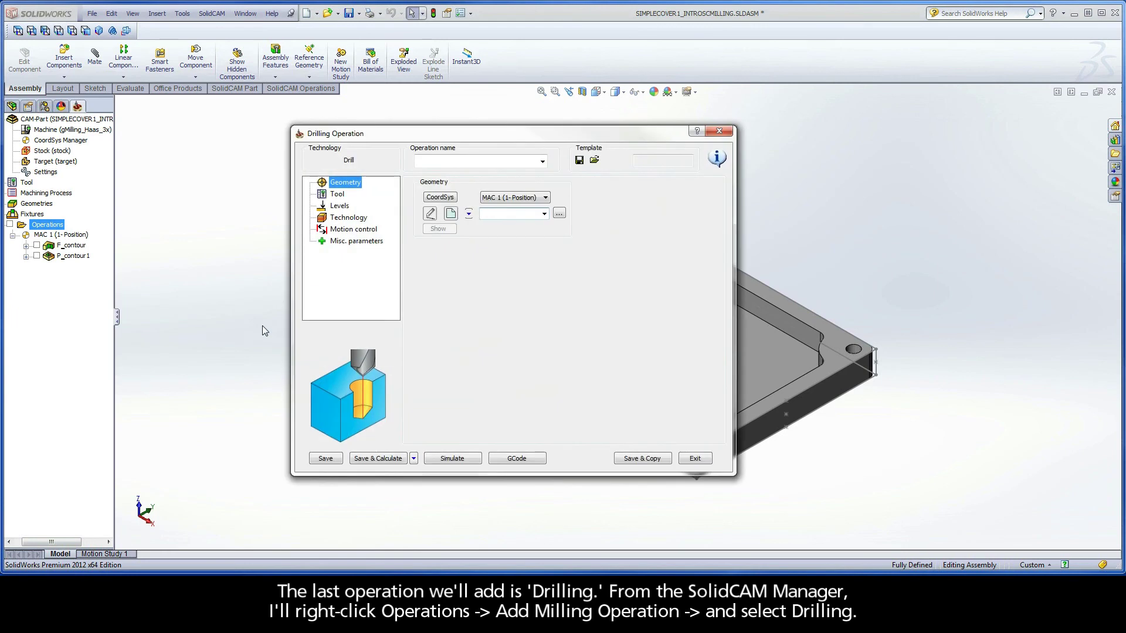
left_click(451, 214)
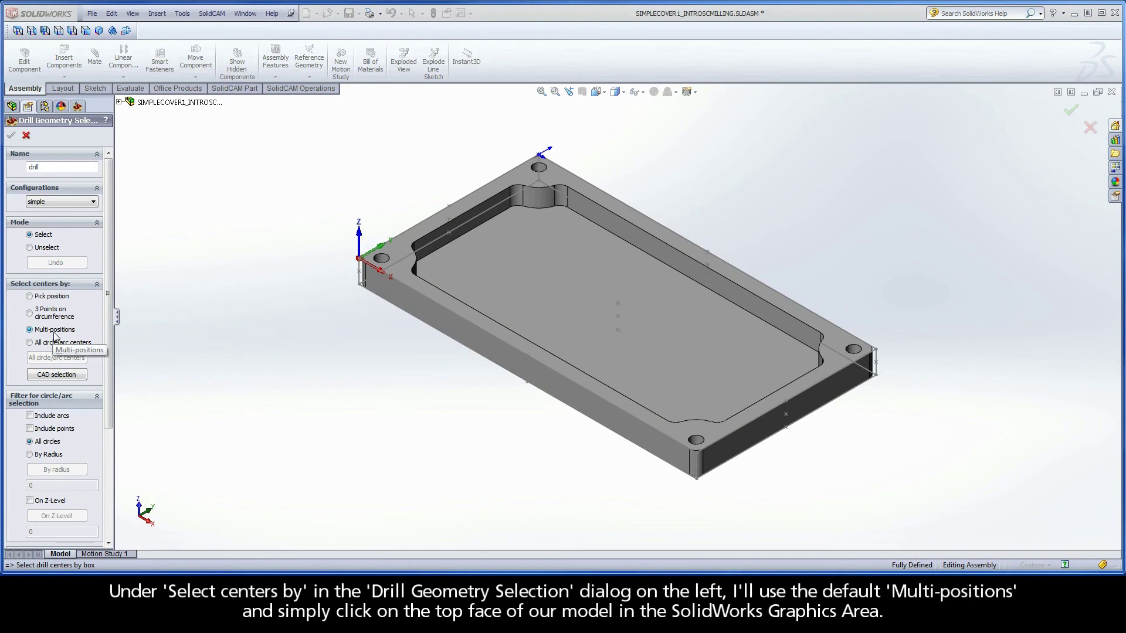
left_click(400, 252)
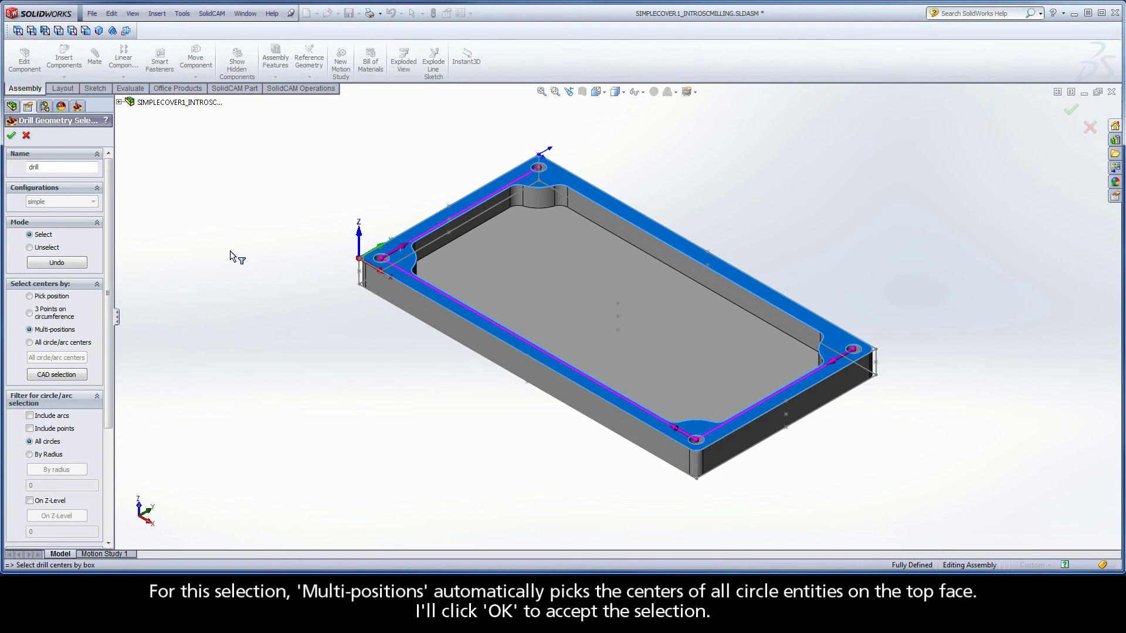
left_click(11, 135)
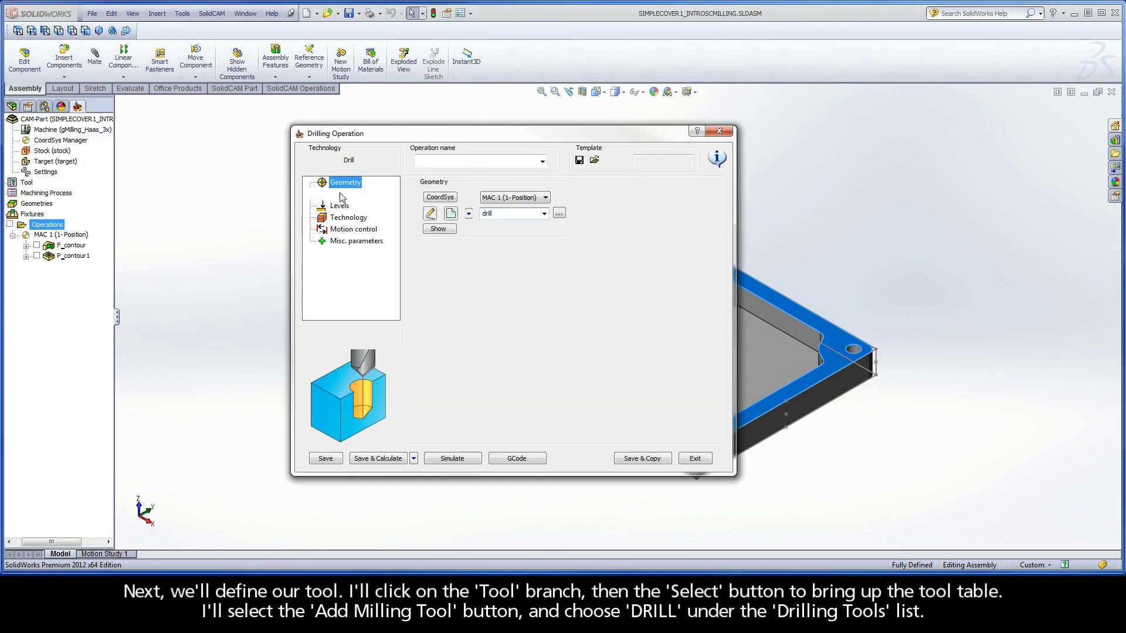
- Add a DRILL tool with a diameter of 5 mm and select it for the drilling operation
left_click(338, 194)
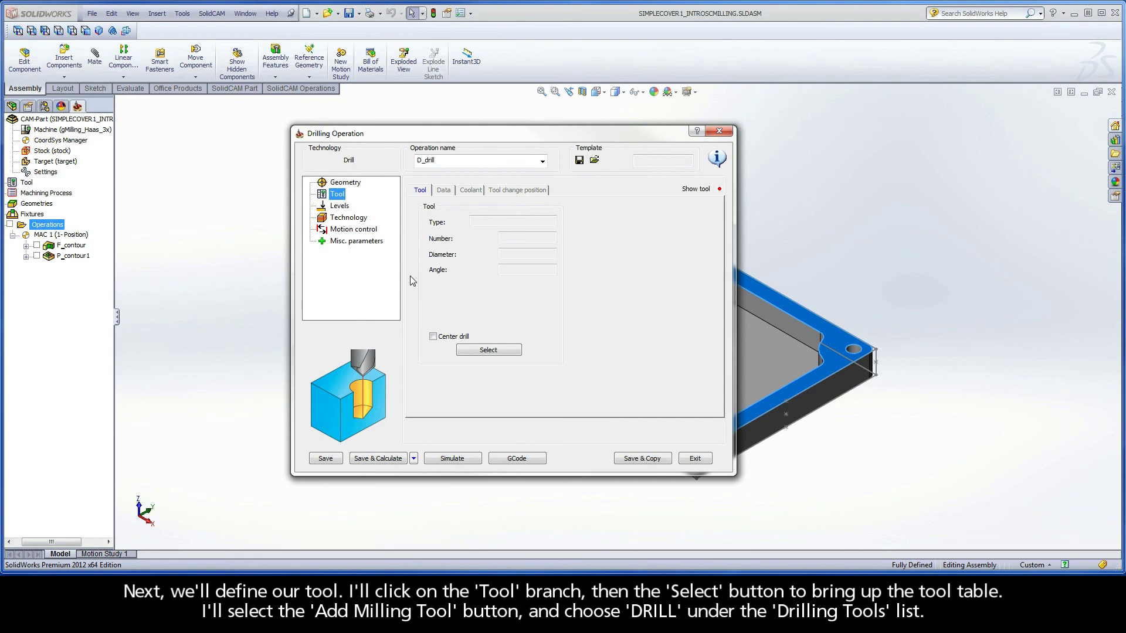
left_click(467, 350)
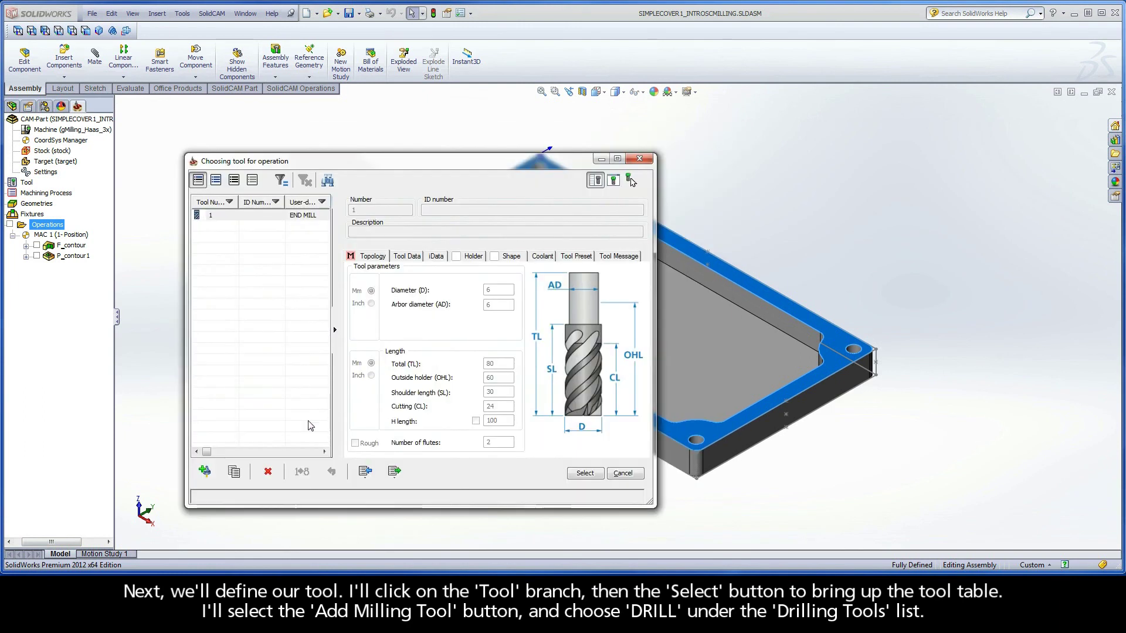
left_click(204, 471)
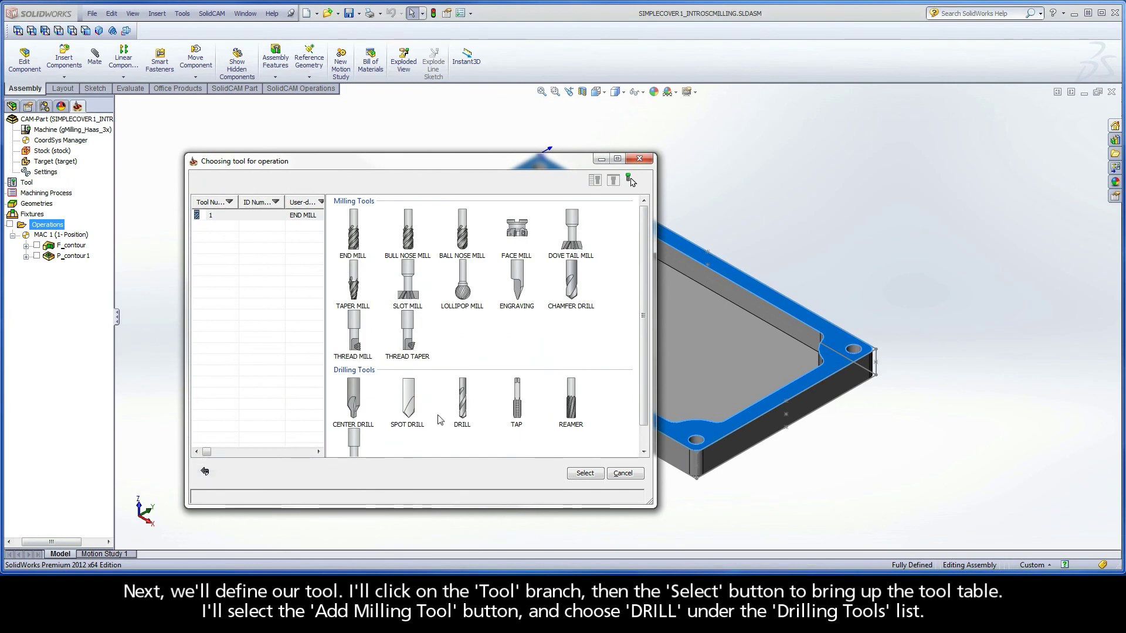
left_click(462, 403)
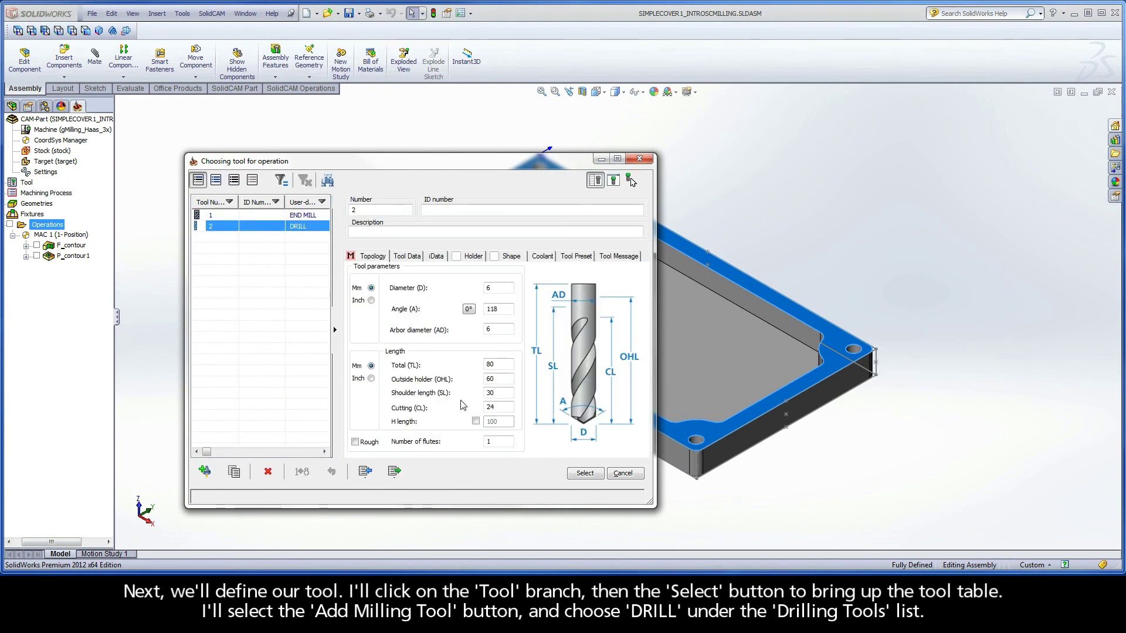
left_click(696, 443)
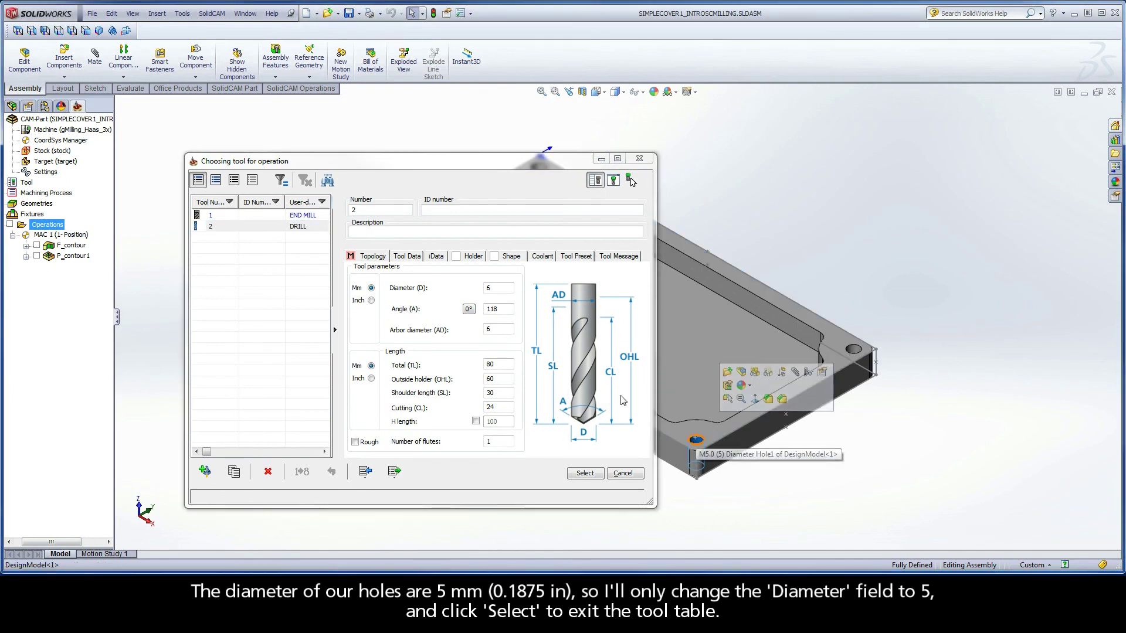
double_click(495, 289)
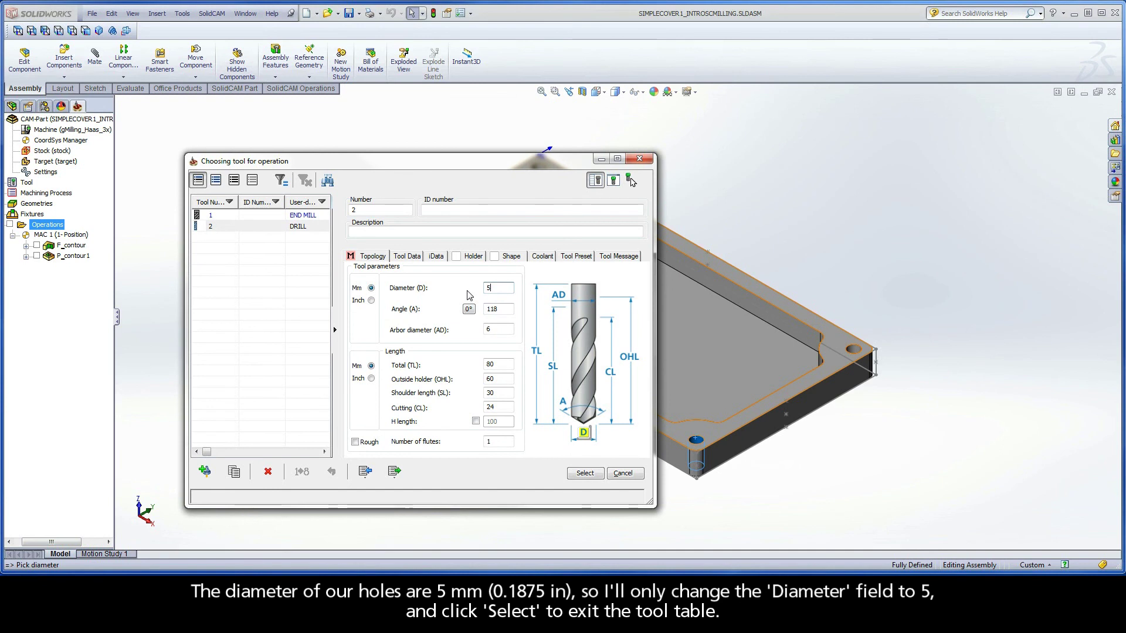
left_click(584, 473)
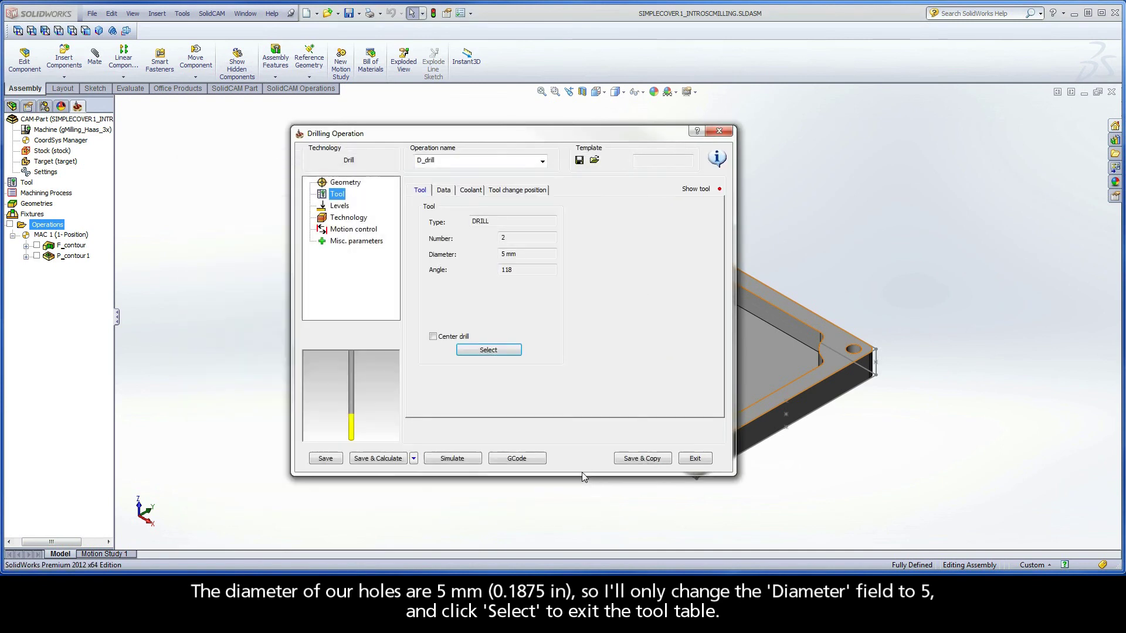
- Define the drilling operation's upper level by picking the cover's top face
left_click(340, 209)
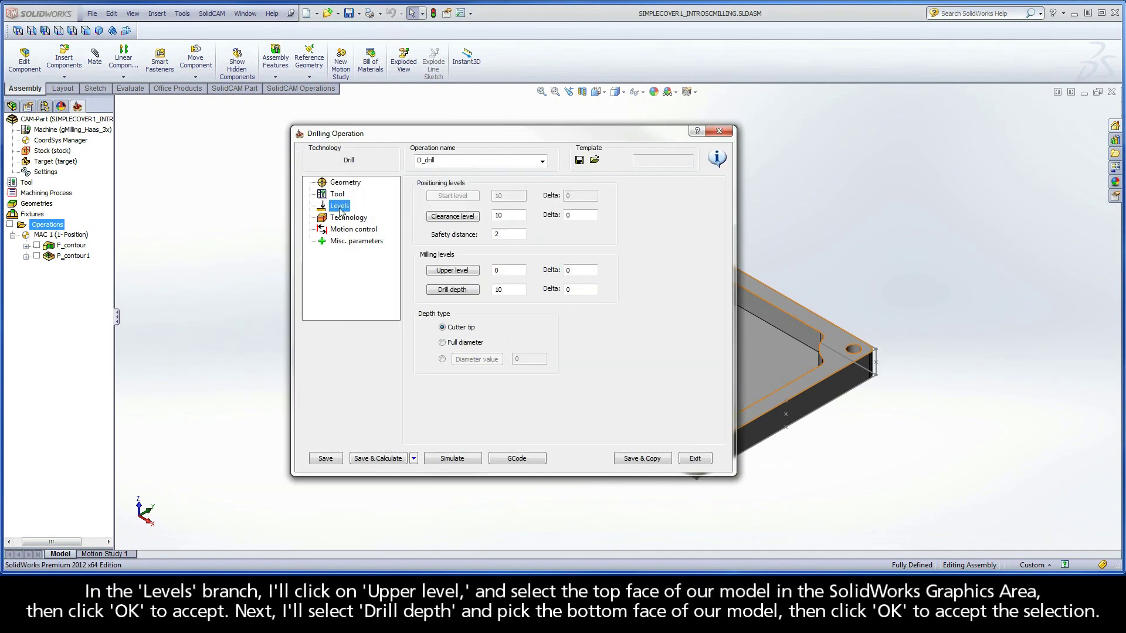
left_click(454, 270)
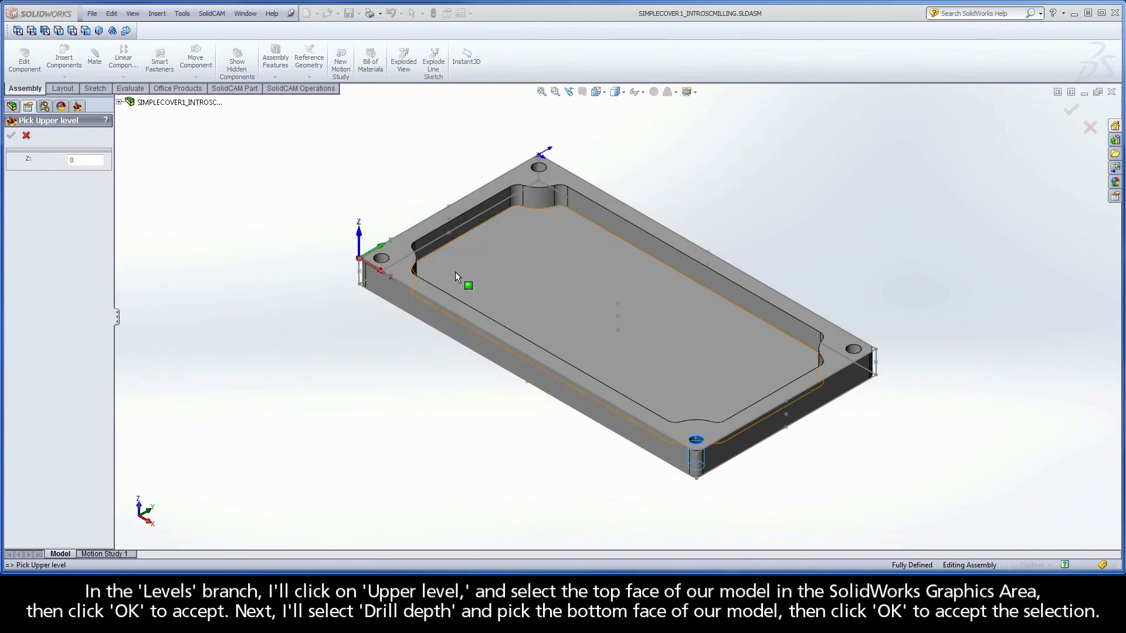
left_click(397, 256)
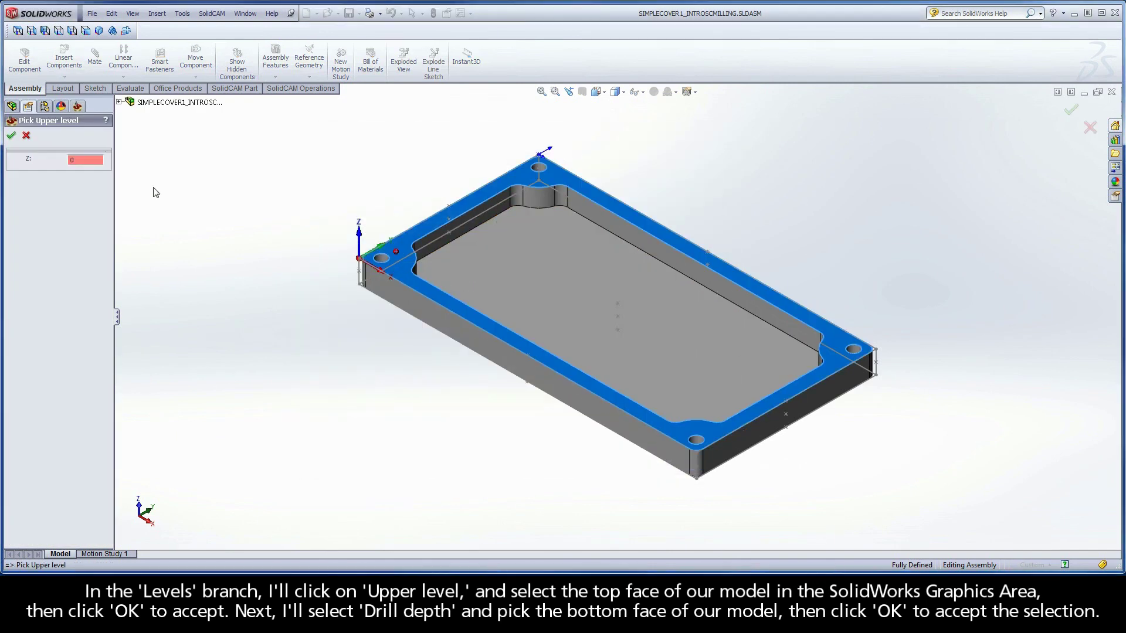
left_click(11, 136)
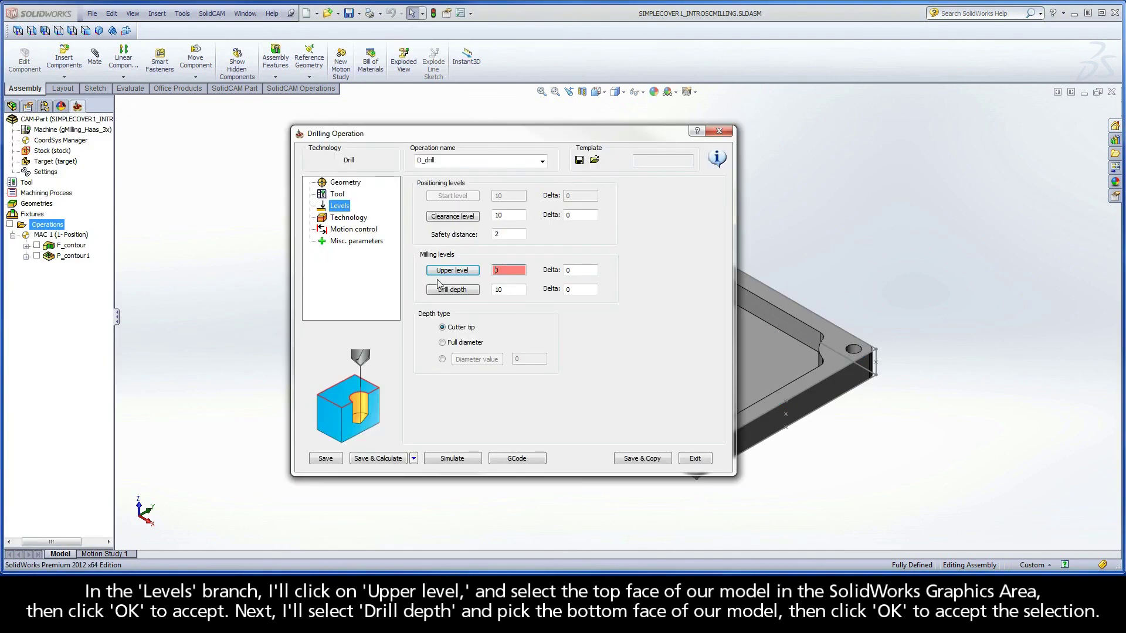
- Define the drill depth by picking the cover's bottom face
left_click(453, 290)
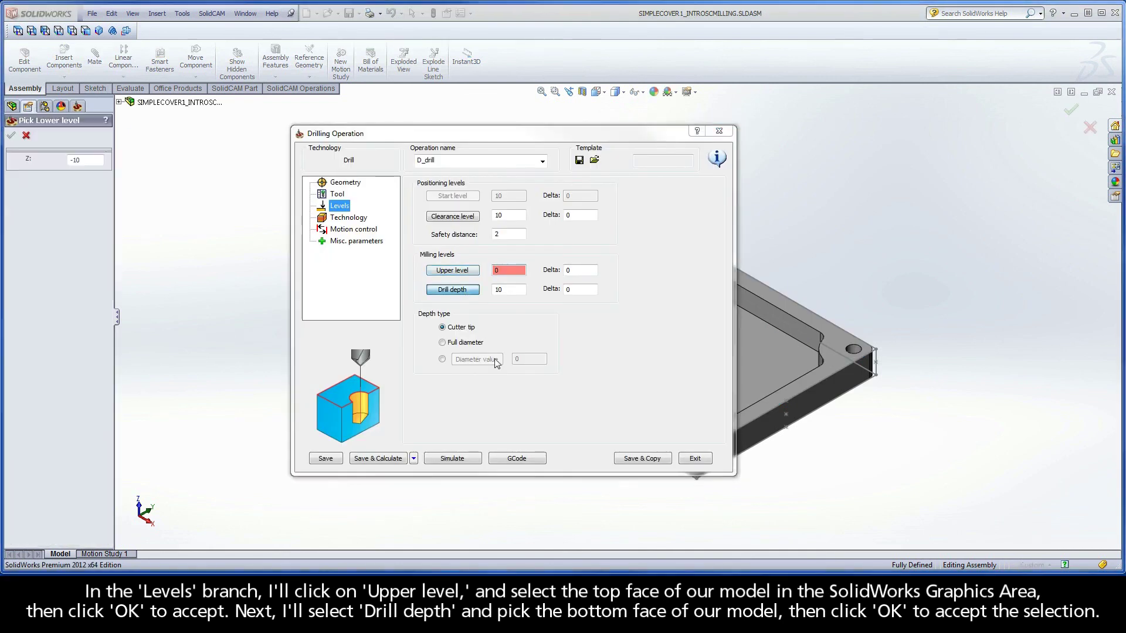
middle_click_drag(602, 318, 607, 306)
left_click(603, 259)
middle_click_drag(601, 266, 542, 384)
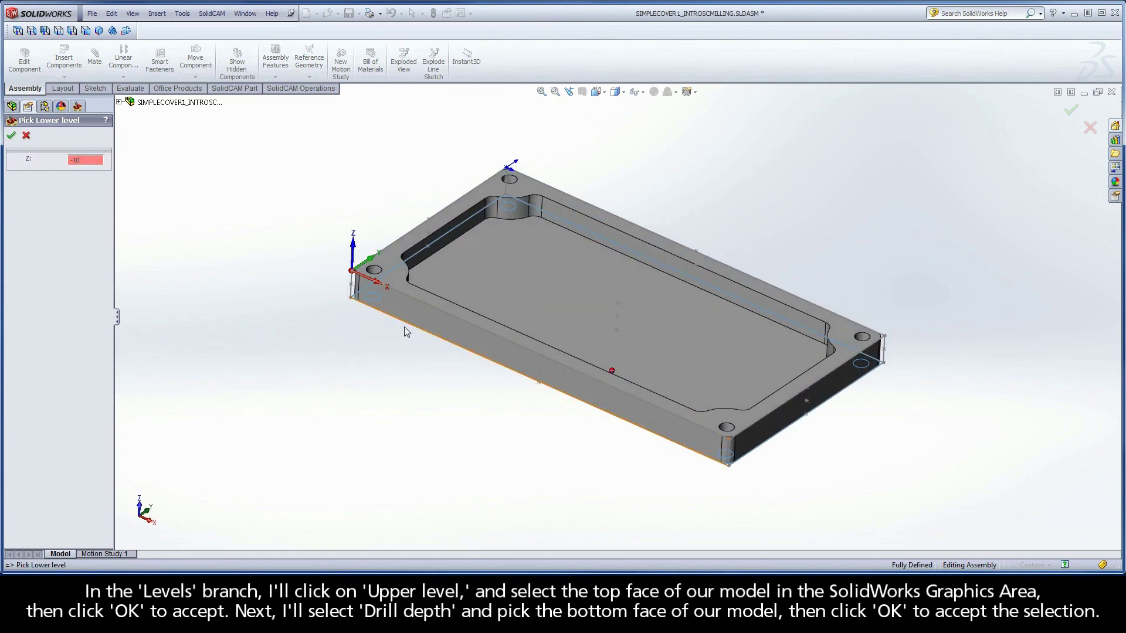
left_click(12, 136)
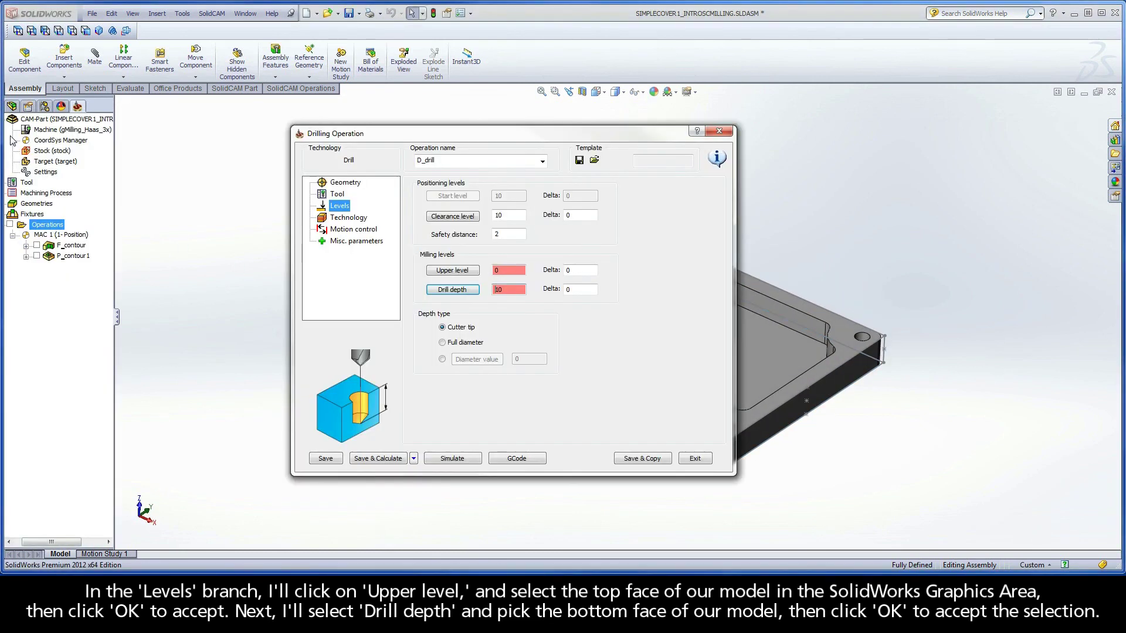
- Set the drilling depth type to Full diameter, and save and calculate the operation with the default technology
left_click(442, 342)
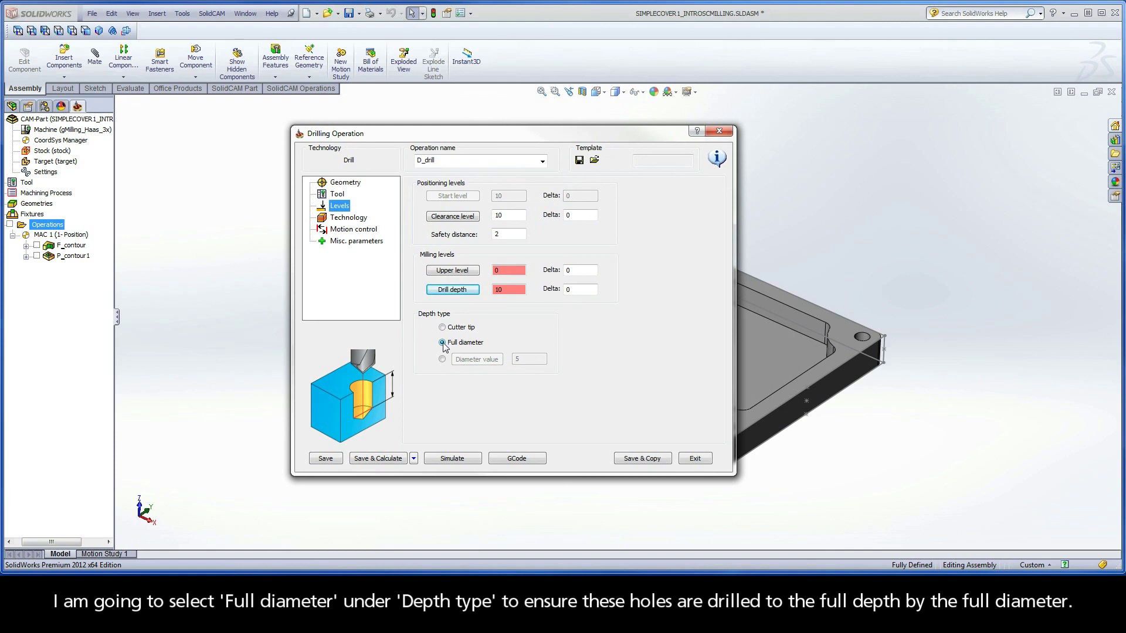
left_click(350, 218)
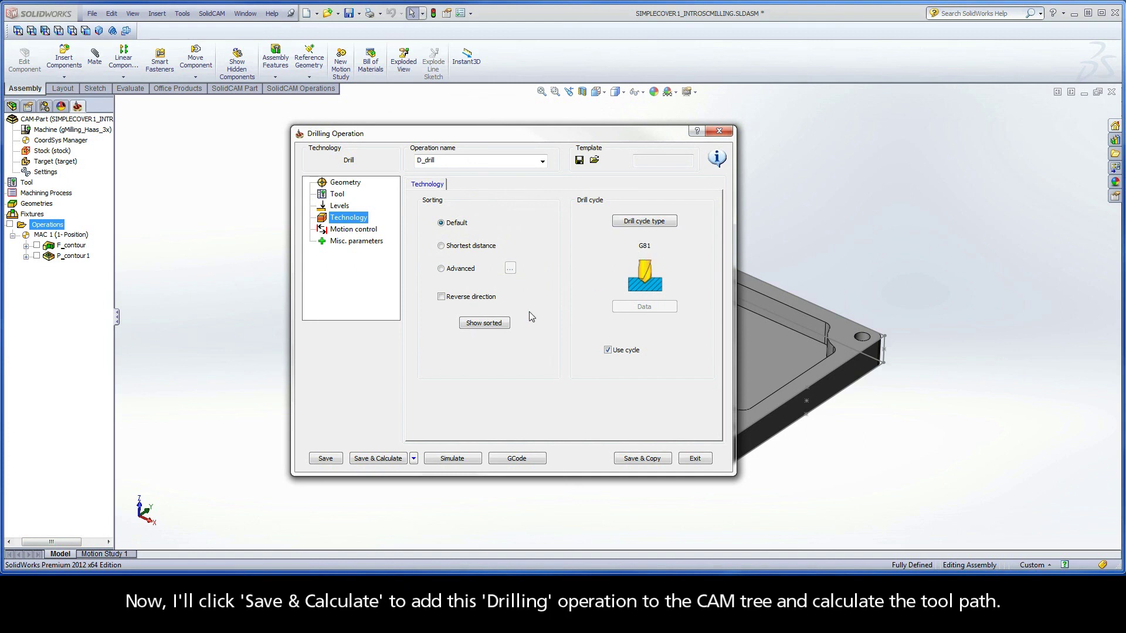
left_click(379, 459)
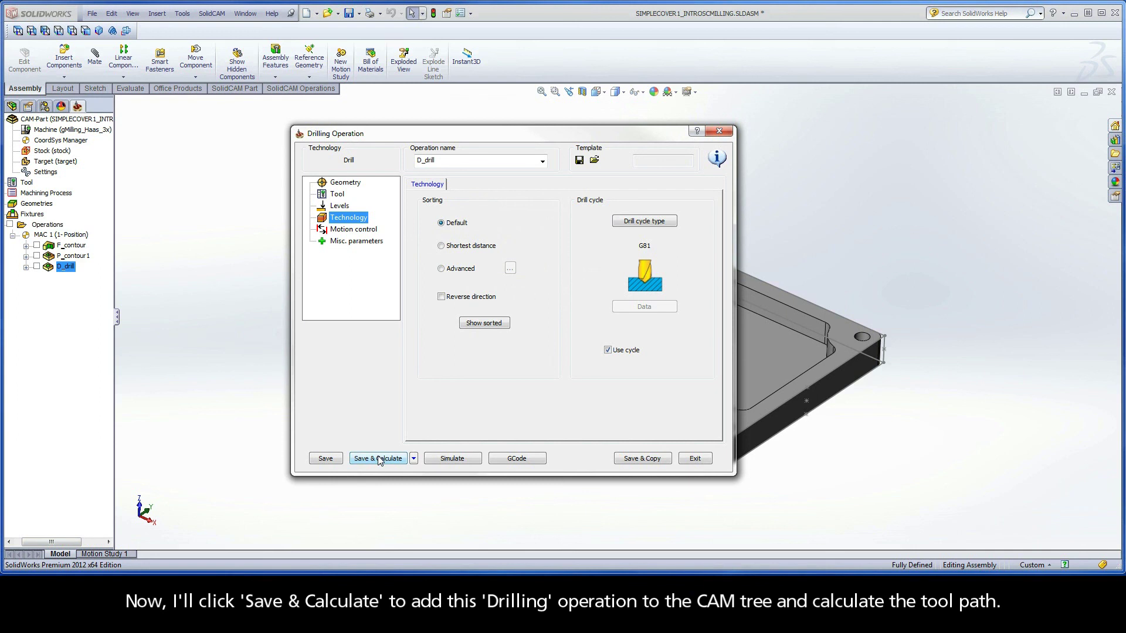
- Simulate the tool paths of the profile, pocket and drilling operations together in Host CAD mode, one operation at a time
left_click(451, 458)
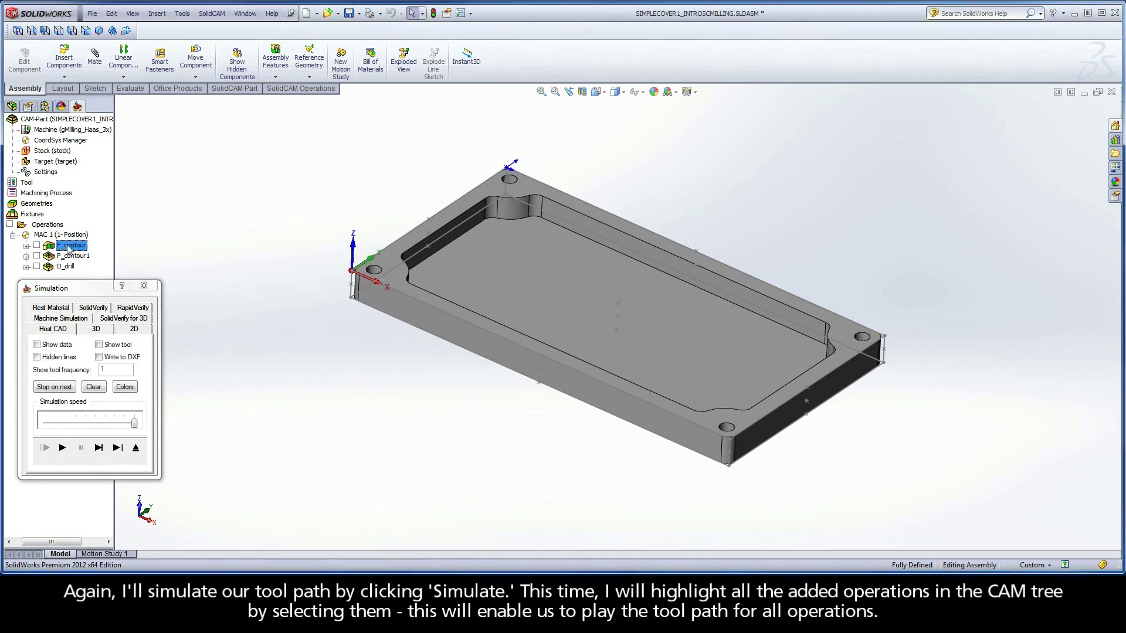
left_click(67, 267, "shift")
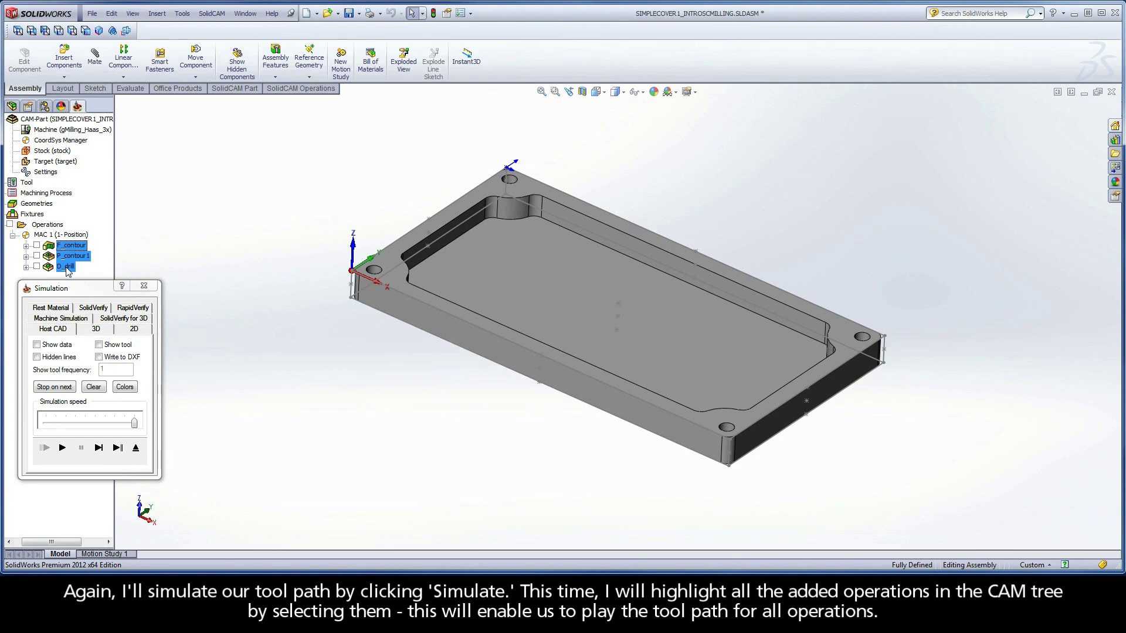
left_click(117, 447)
left_click(117, 448)
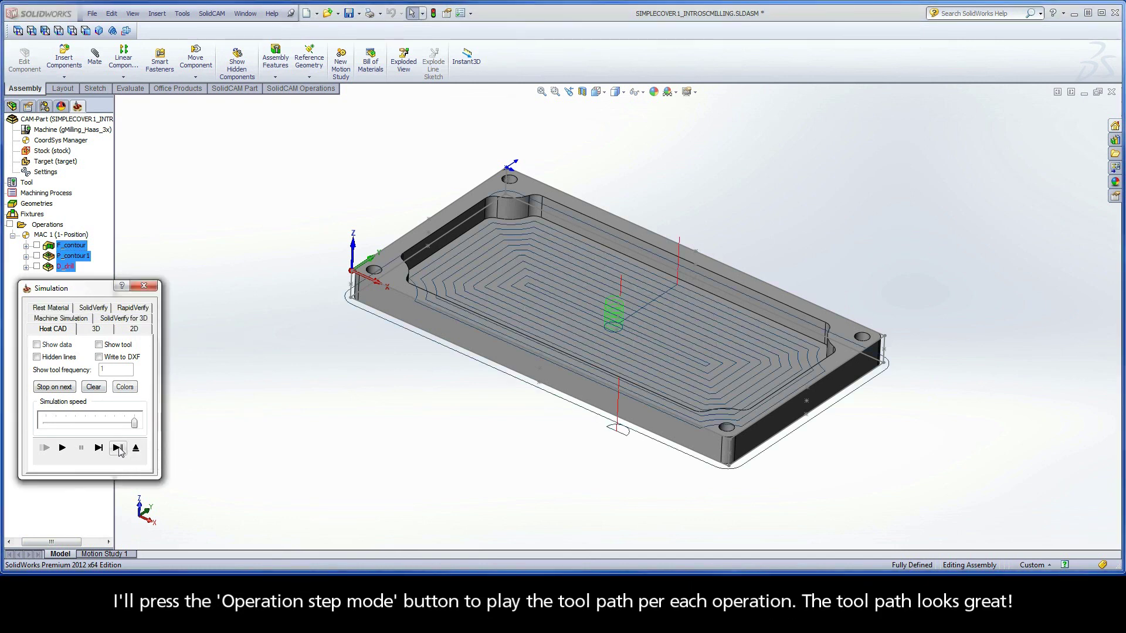
left_click(117, 448)
- Simulate all three operations on the solid stock in SolidVerify, one operation at a time, and exit the simulation and the drilling operation
left_click(93, 309)
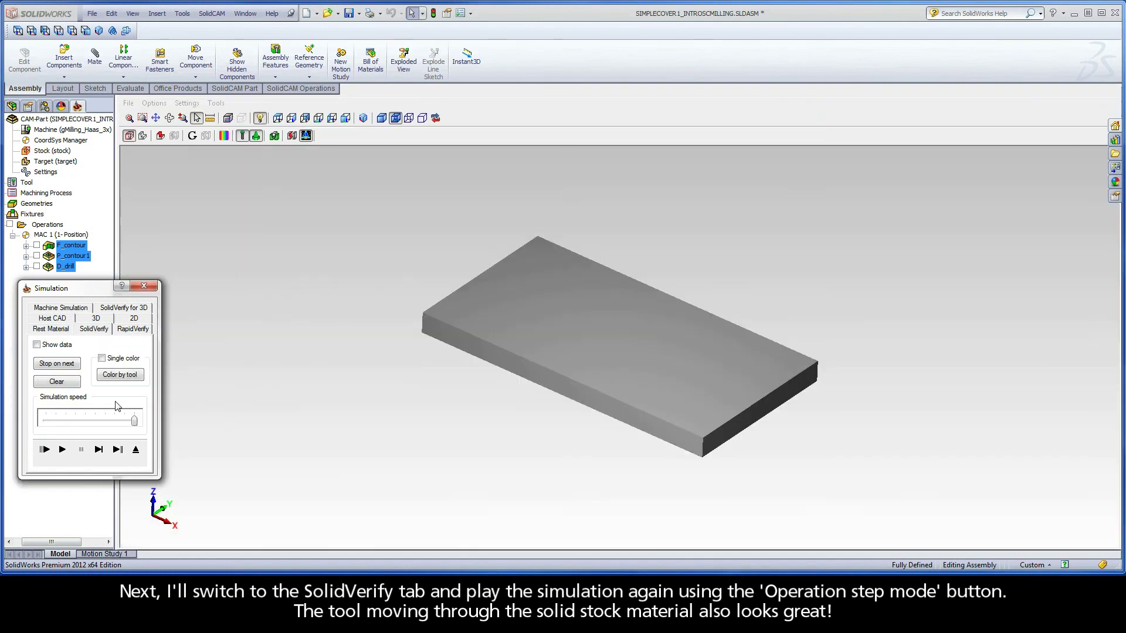
left_click(118, 449)
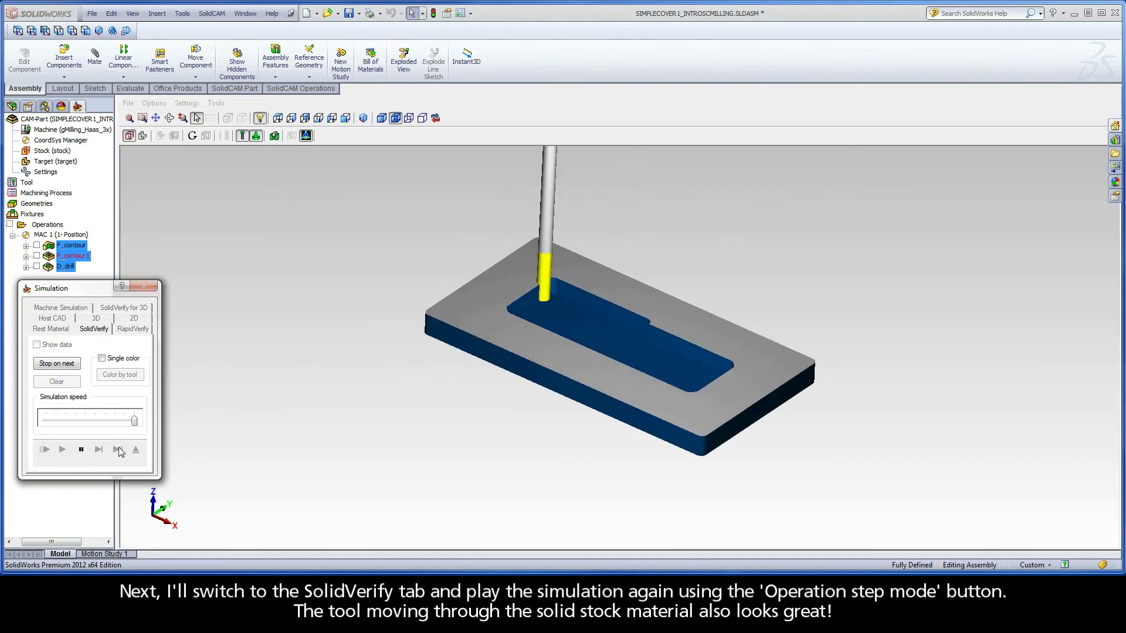
left_click(118, 449)
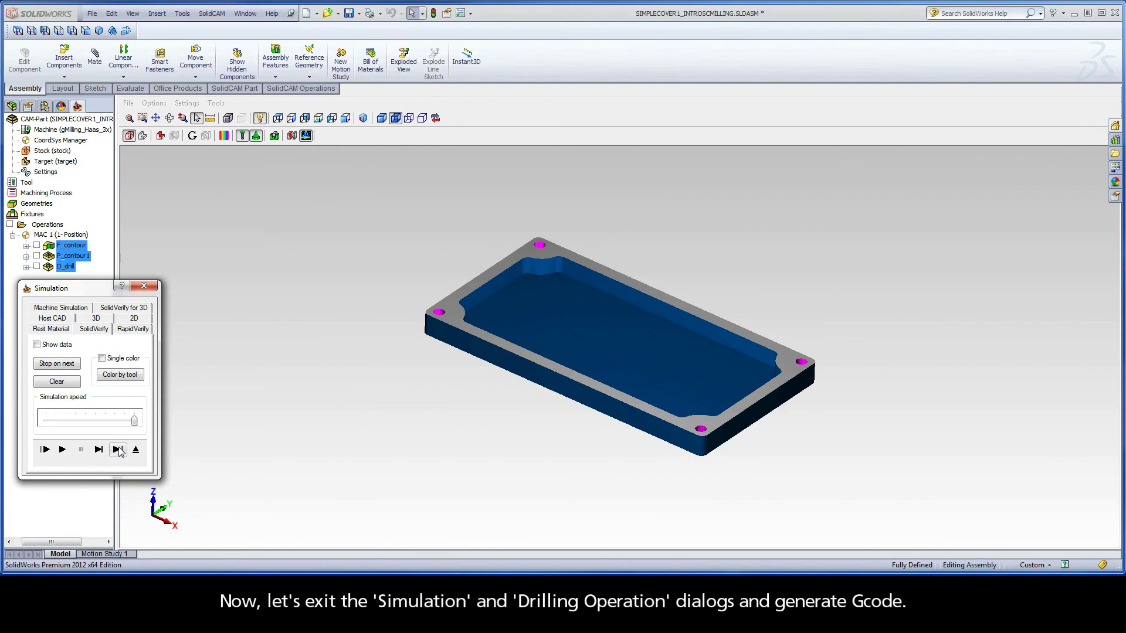
left_click(135, 449)
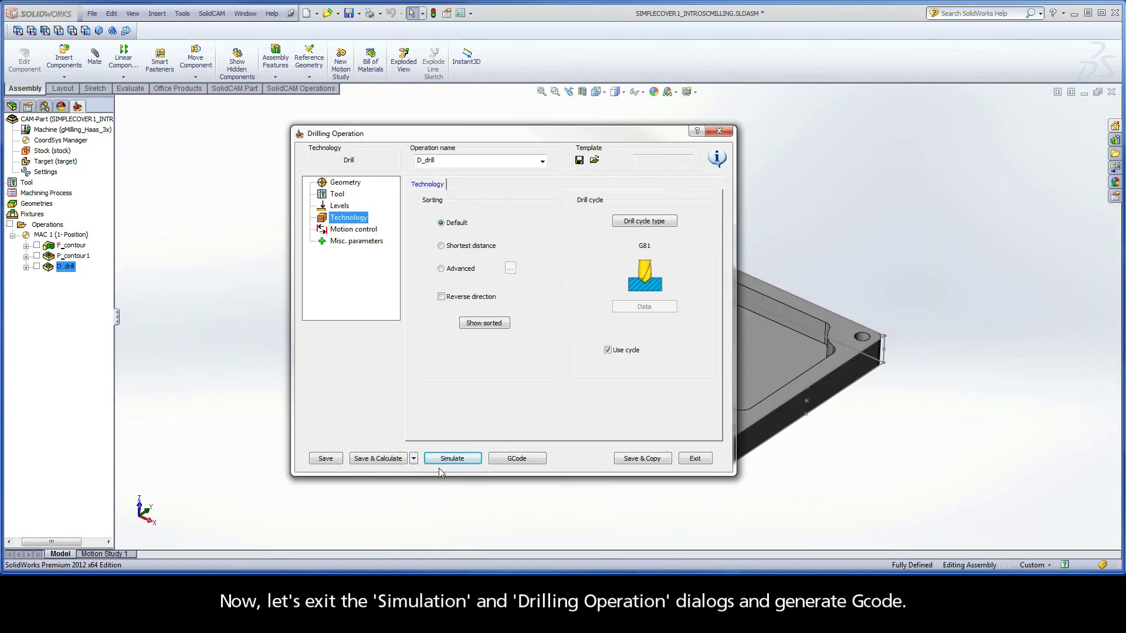
left_click(701, 461)
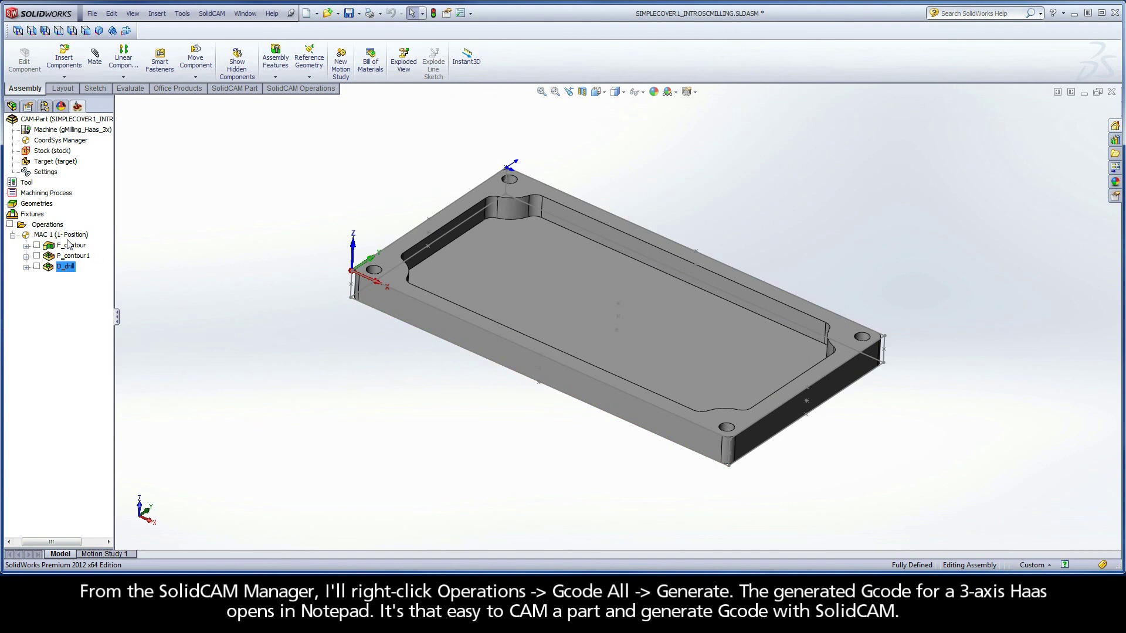
- Generate the GCode for all operations and look over the resulting NC file
right_click(49, 227)
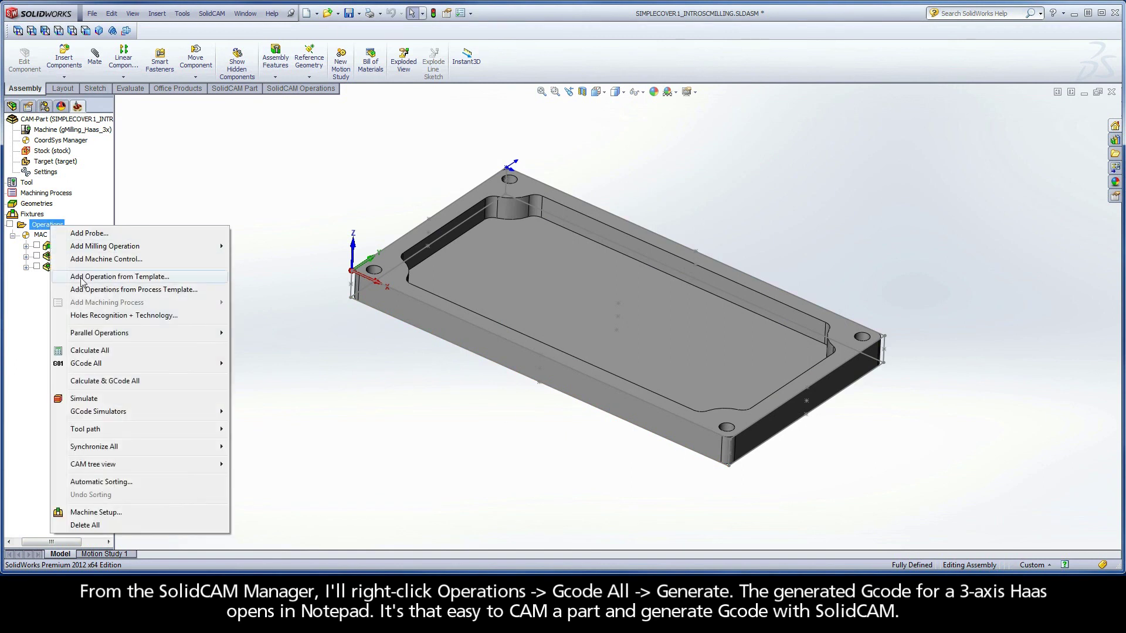
mouse_move(117, 364)
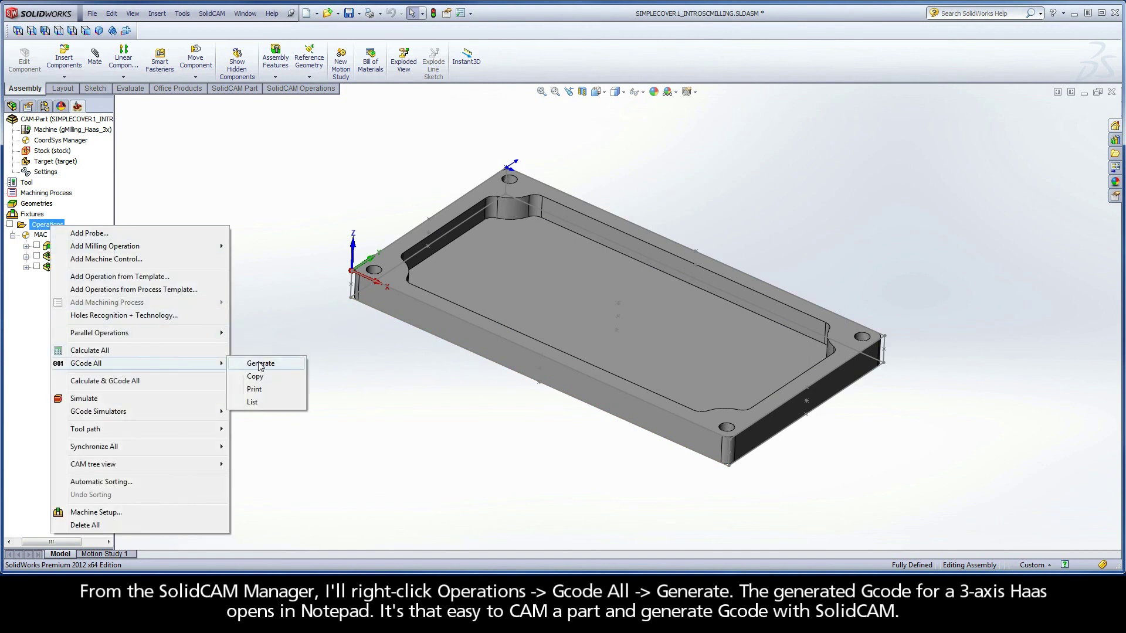
left_click(260, 361)
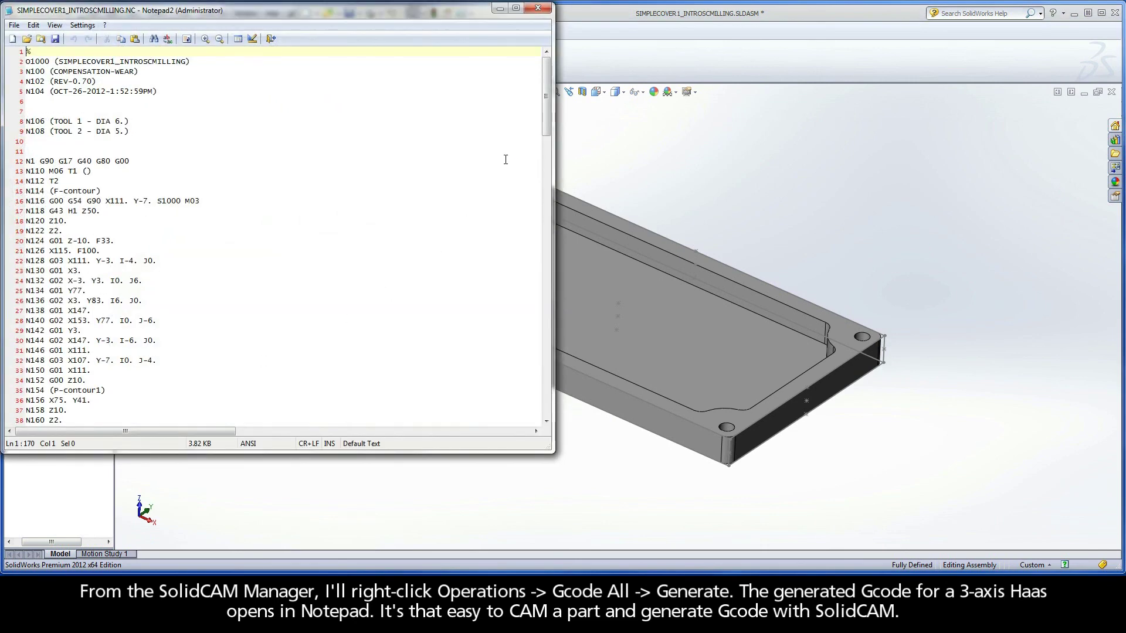
mouse_move(546, 109)
left_mouse_down()
mouse_move(545, 369)
mouse_move(548, 104)
left_mouse_up()
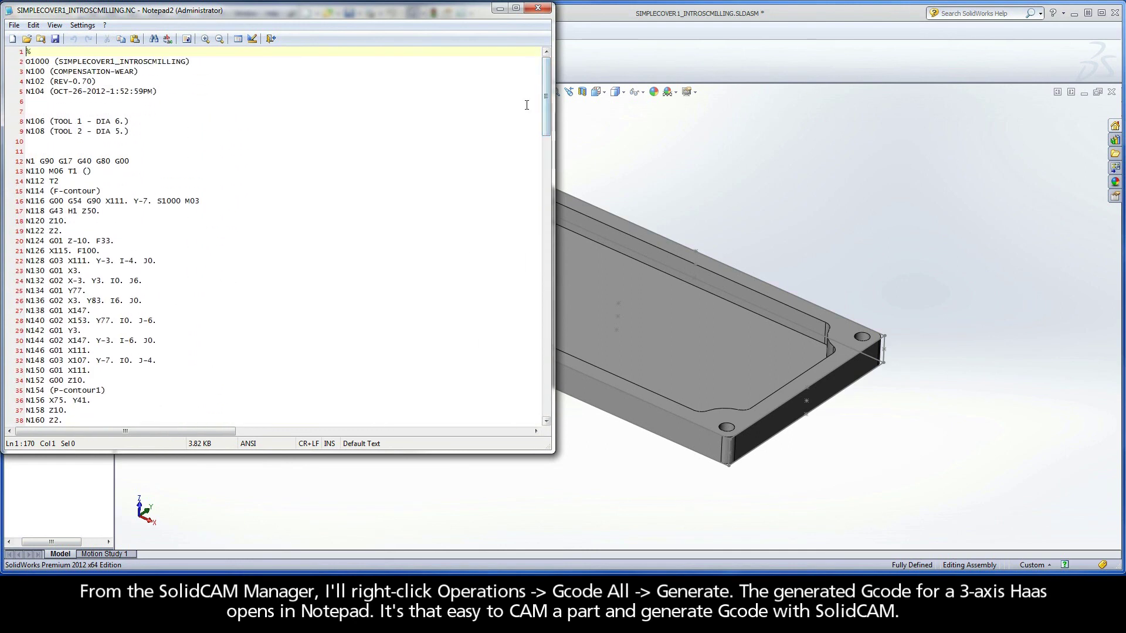